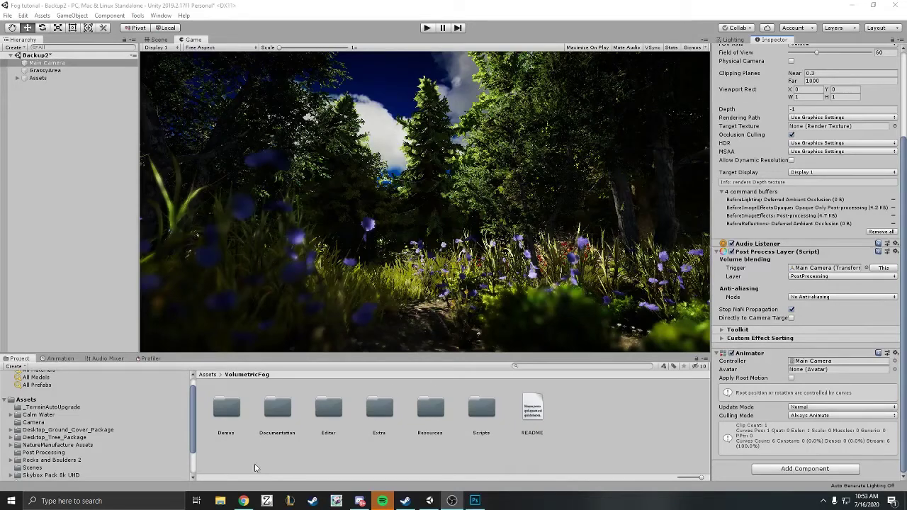
Step: Browse the Project panel to the Assets/VolumetricFog/Scripts folder
scroll(136, 464, "down", 3)
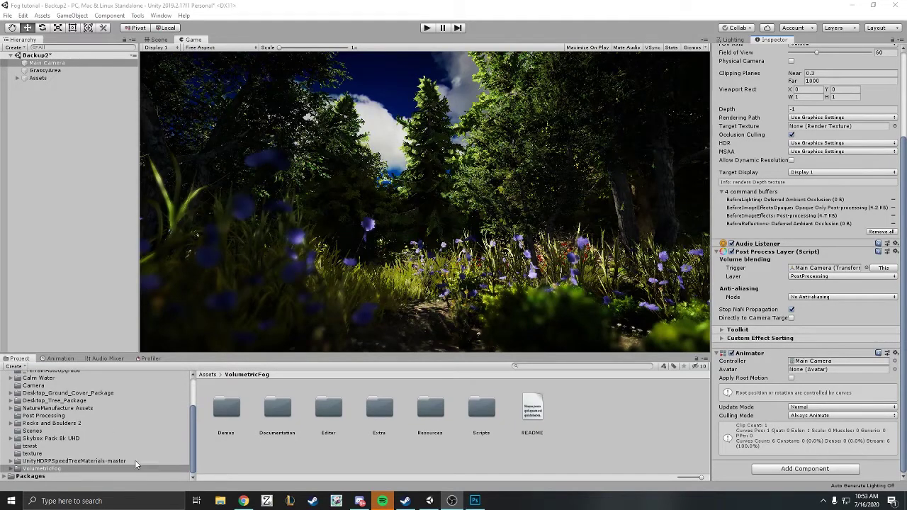
left_click(11, 471)
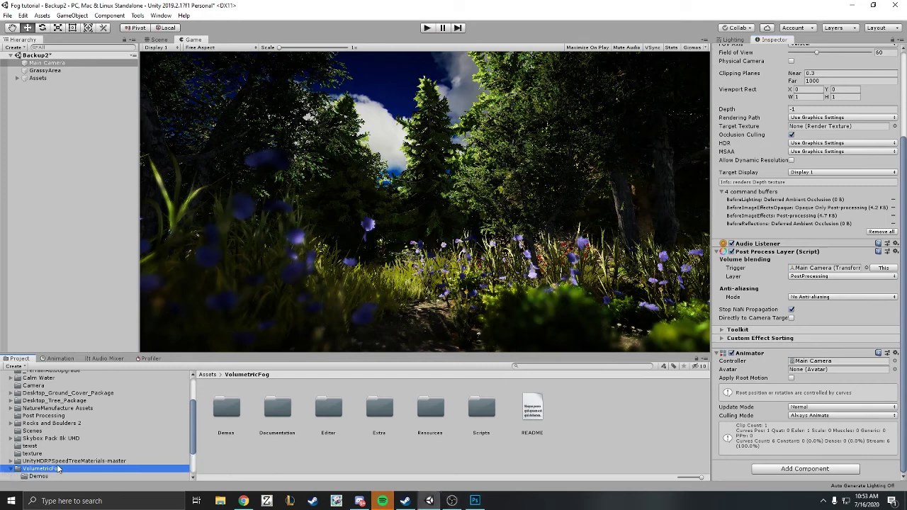
double_click(58, 469)
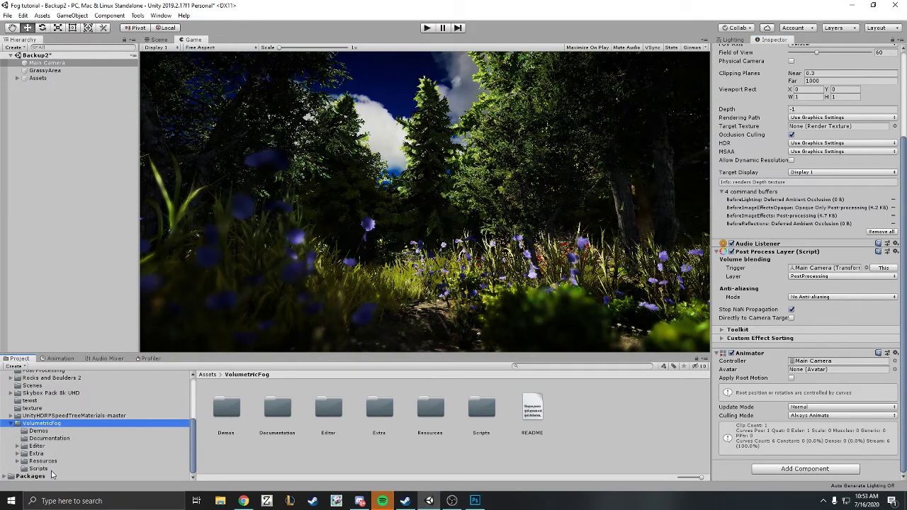
left_click(38, 469)
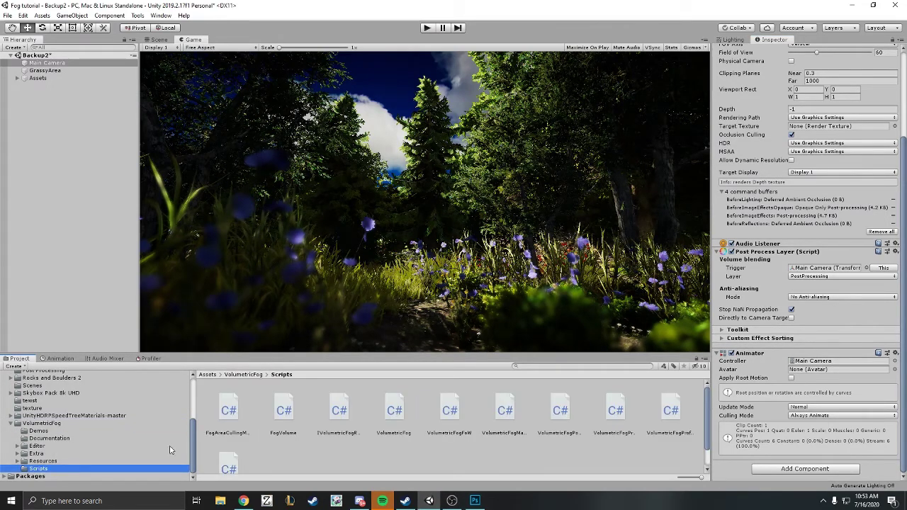
scroll(280, 441, "down", 1)
scroll(280, 441, "up", 1)
Step: Add the Volumetric Fog & Mist component to the Main Camera via a 'volu' search
left_click(805, 469)
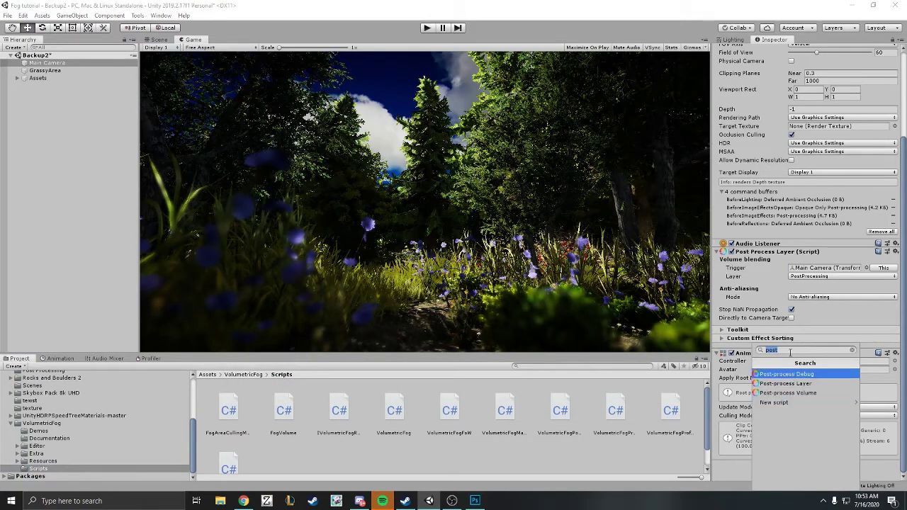
type("volue")
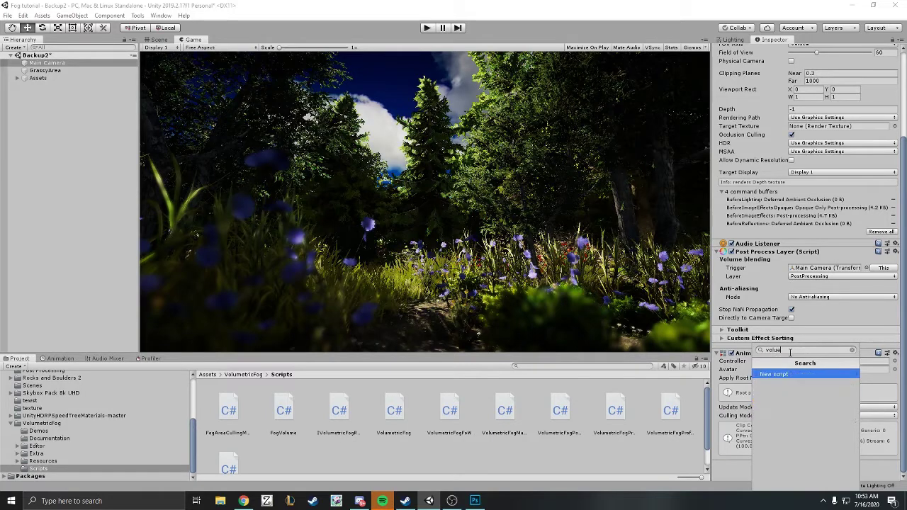
key("BackSpace")
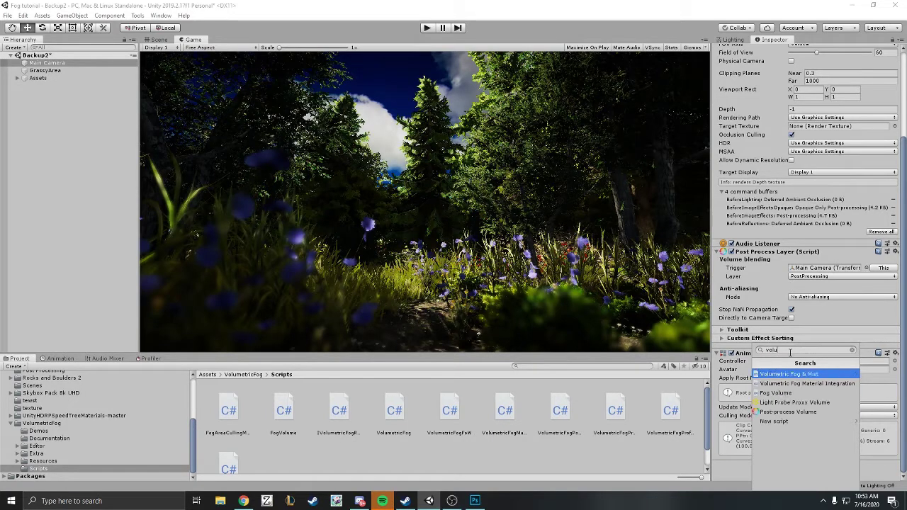
left_click(805, 374)
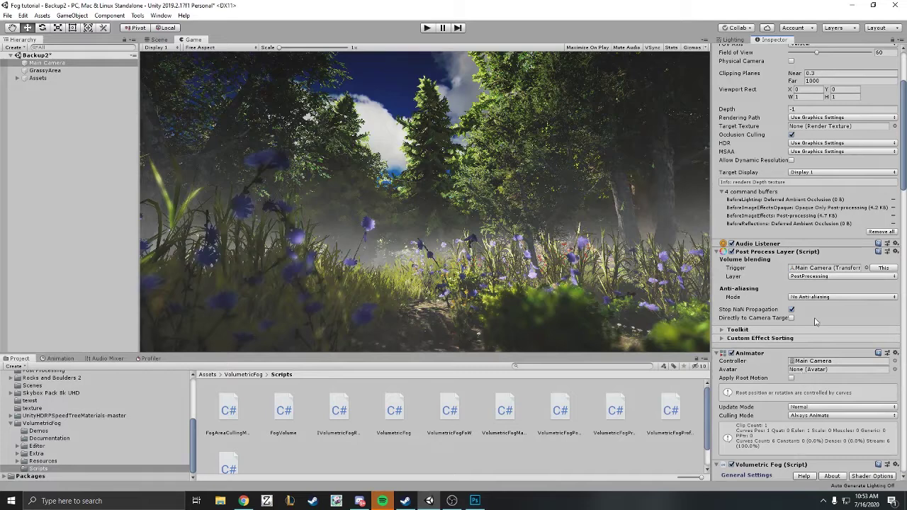
Step: Try the Mist and then the Windy Mist fog presets on the camera
scroll(816, 320, "down", 12)
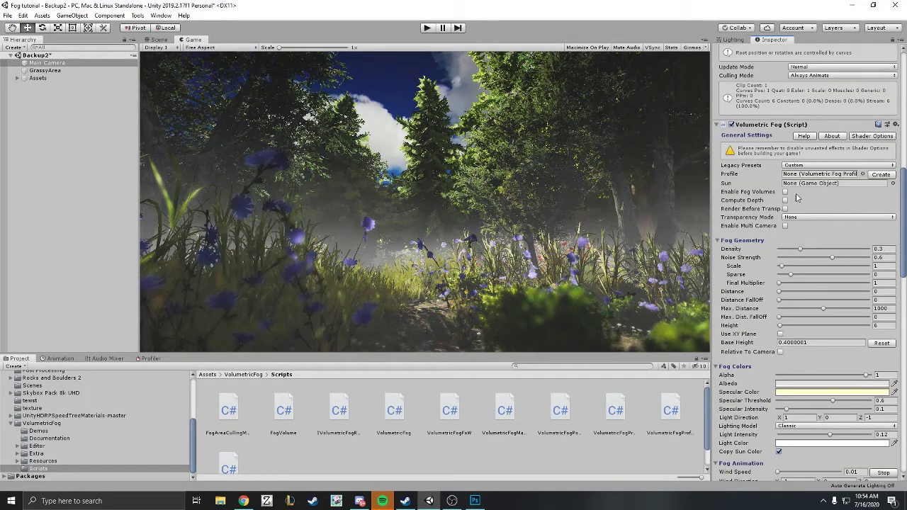
left_click(810, 168)
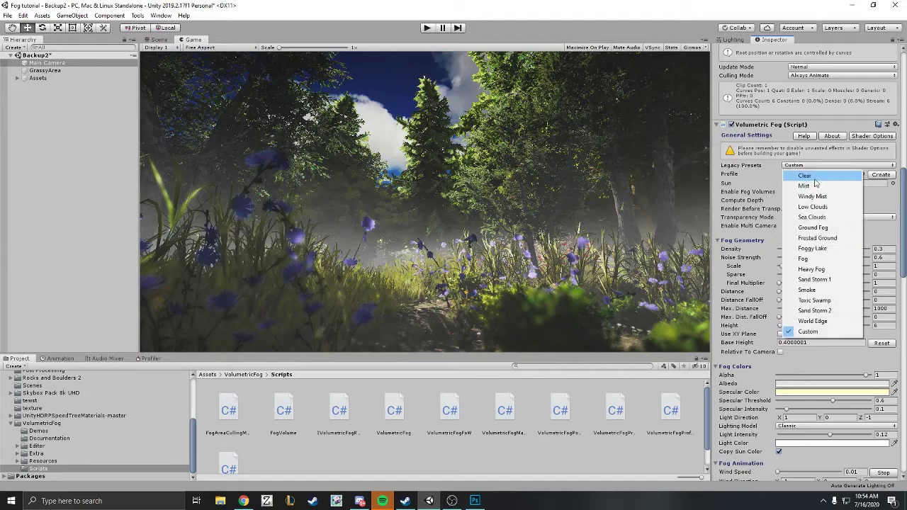
left_click(819, 183)
left_click(812, 167)
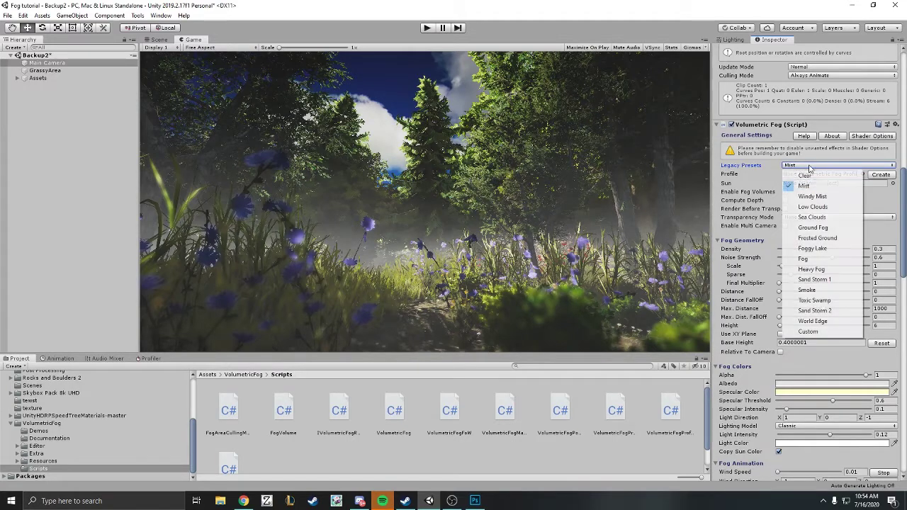
left_click(817, 198)
Step: Try the Low Clouds and Sea Clouds presets, then enter Play mode
left_click(812, 168)
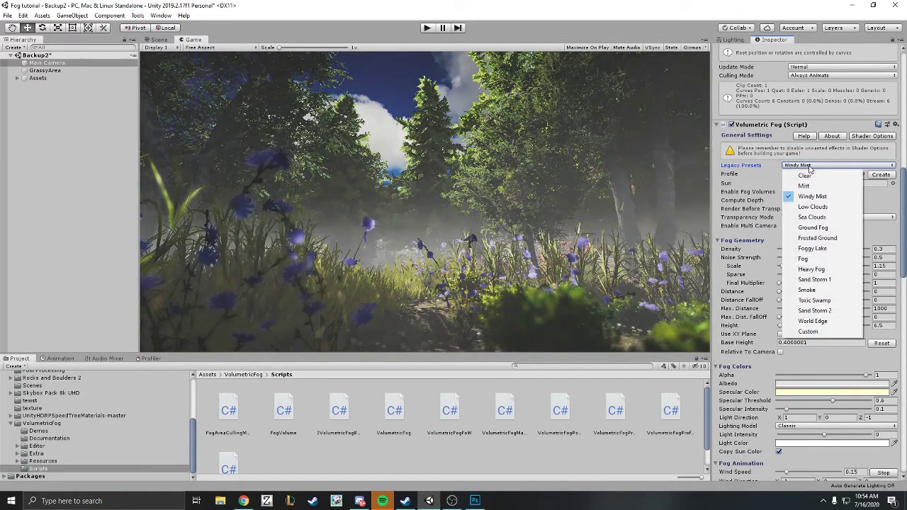
left_click(813, 207)
left_click(813, 167)
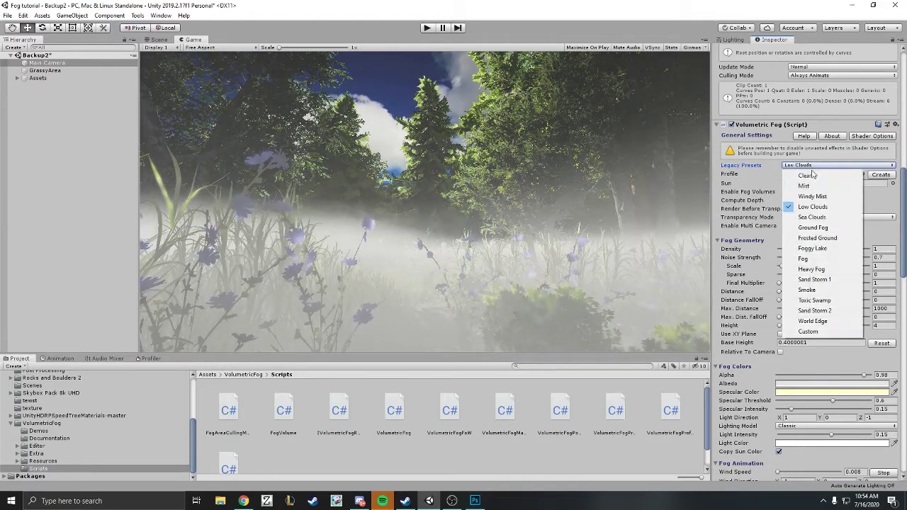
left_click(824, 221)
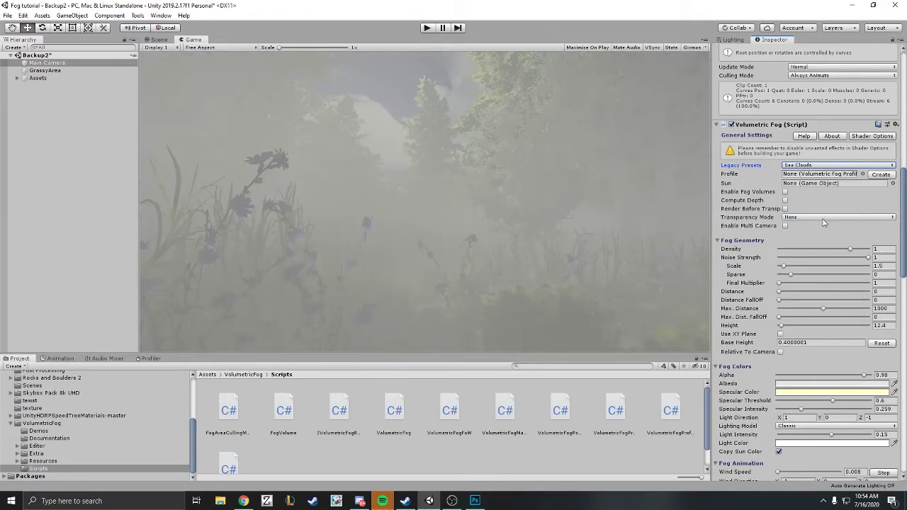
left_click(429, 30)
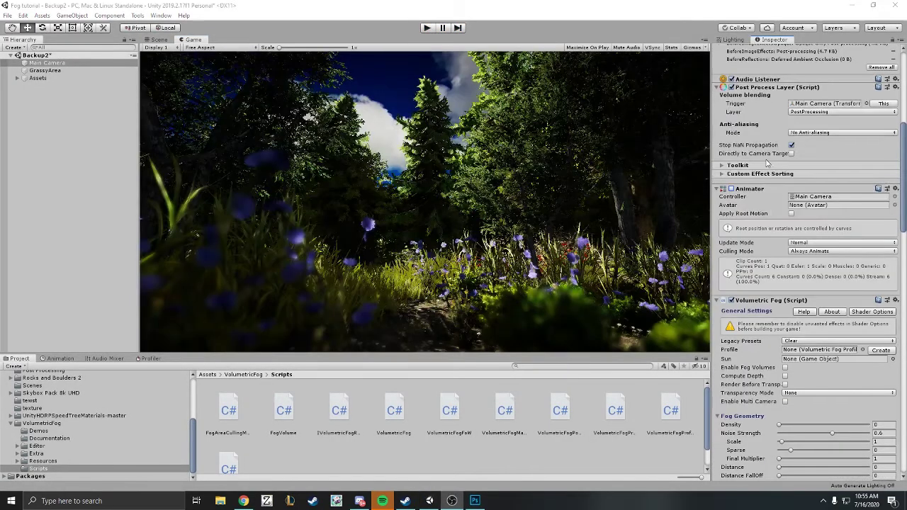
Step: Apply the Mist fog preset and run the scene in Play mode
scroll(778, 243, "down", 8)
scroll(778, 243, "up", 3)
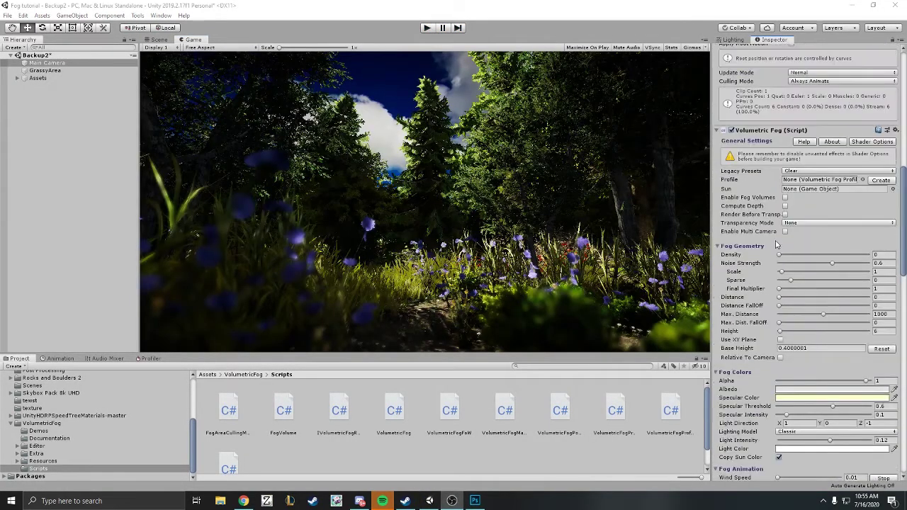
left_click(805, 172)
left_click(808, 191)
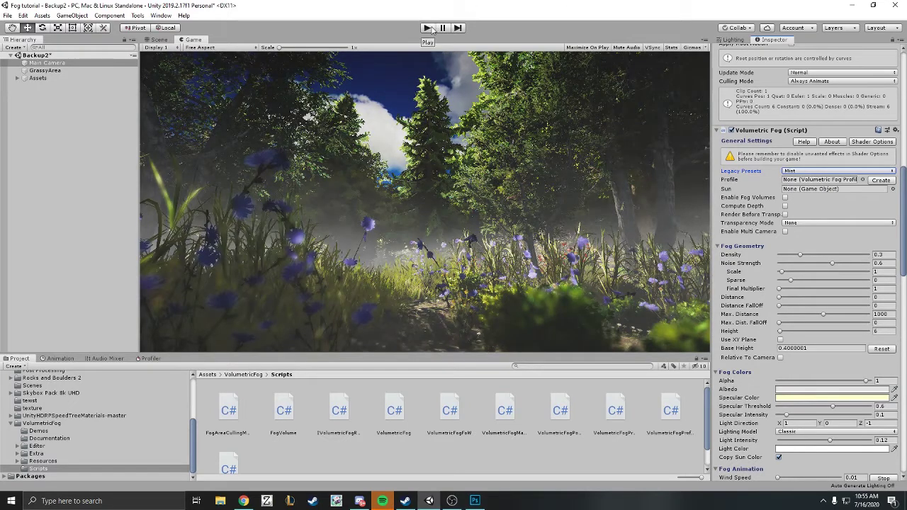
left_click(429, 28)
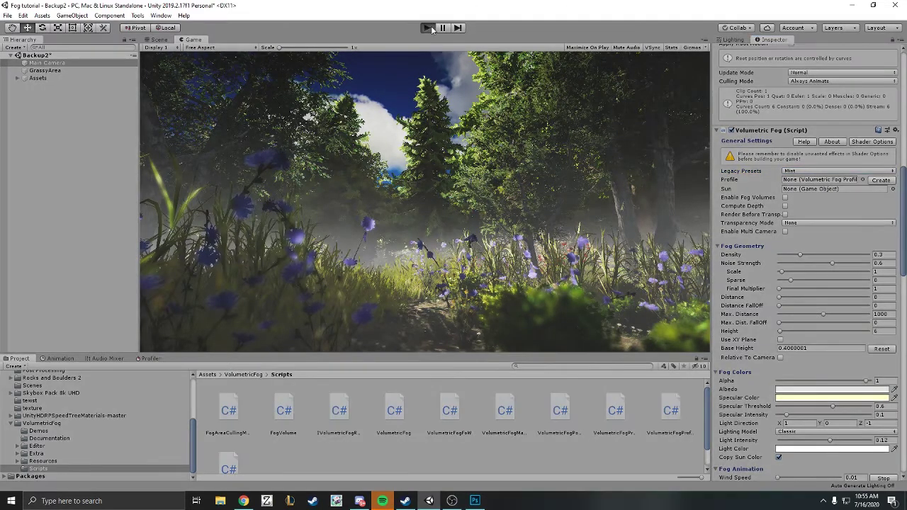
Step: Cycle through Windy Mist, Low Clouds and Sea Clouds, finishing on the Ground Fog preset
left_click(805, 179)
left_click(812, 213)
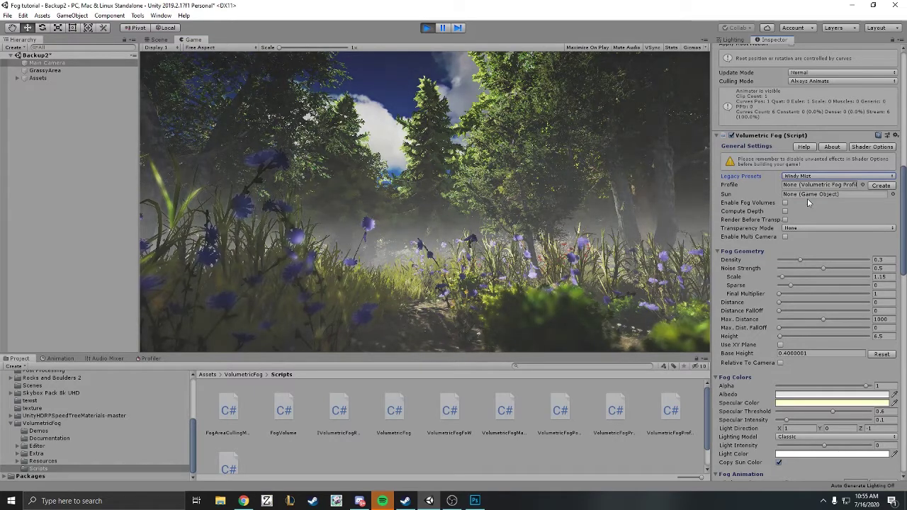
left_click(808, 178)
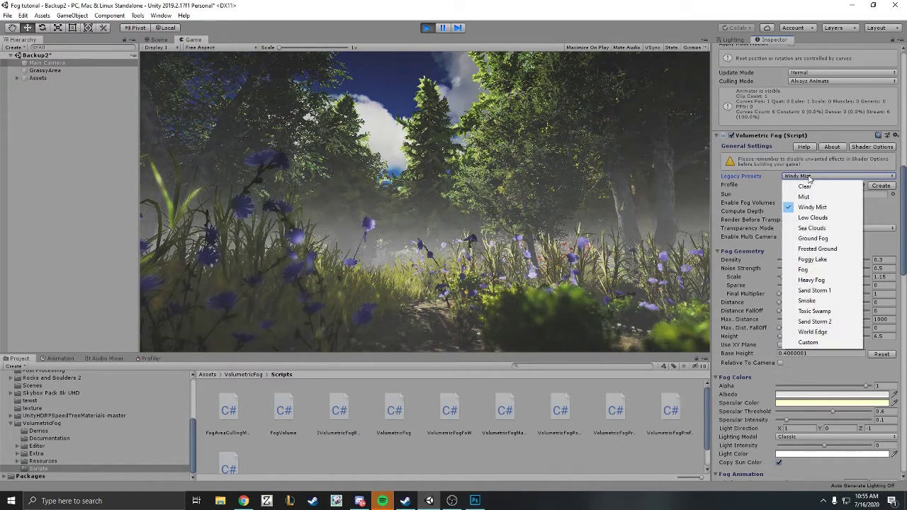
left_click(814, 217)
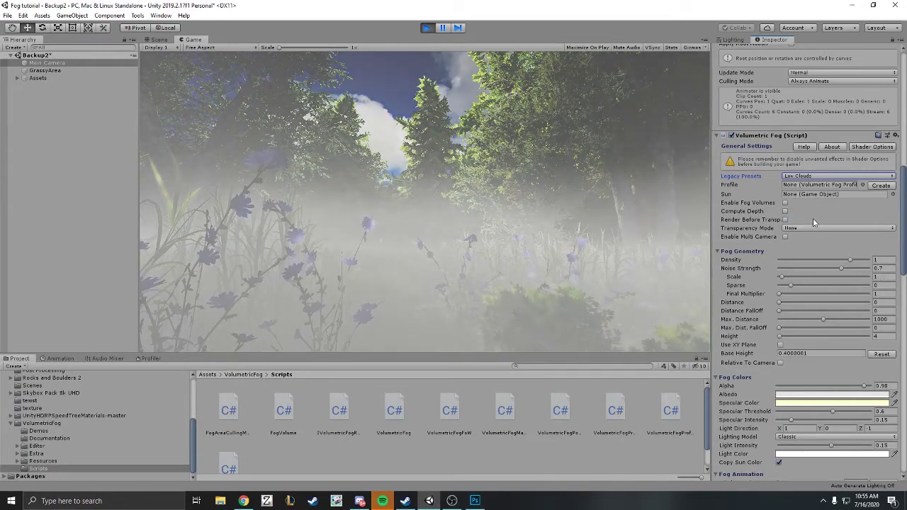
left_click(816, 177)
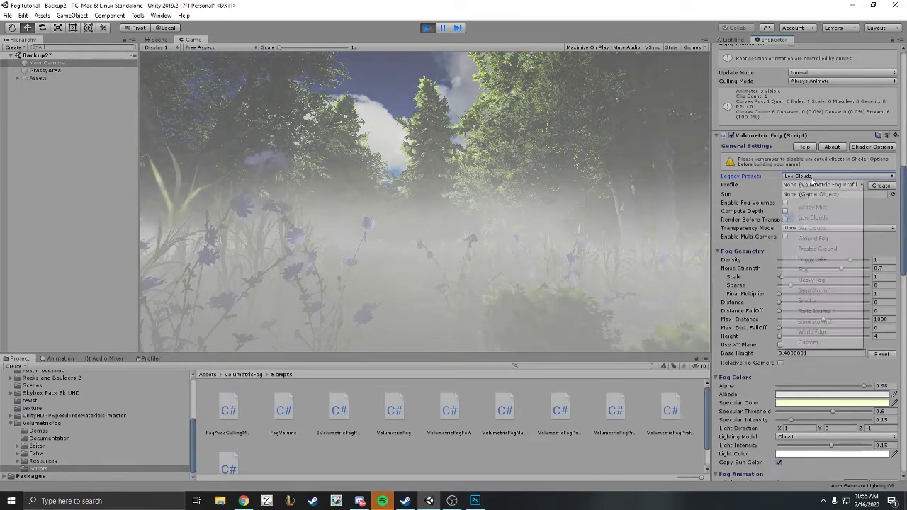
left_click(827, 229)
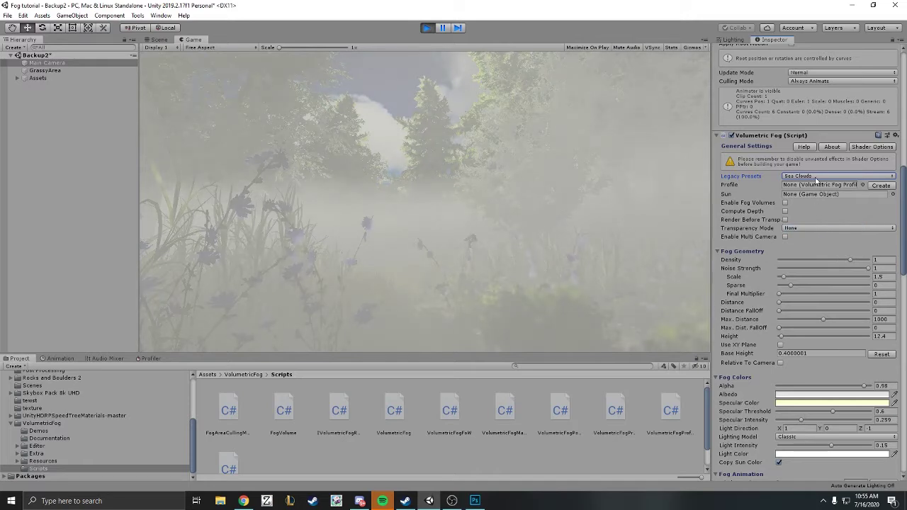
left_click(816, 178)
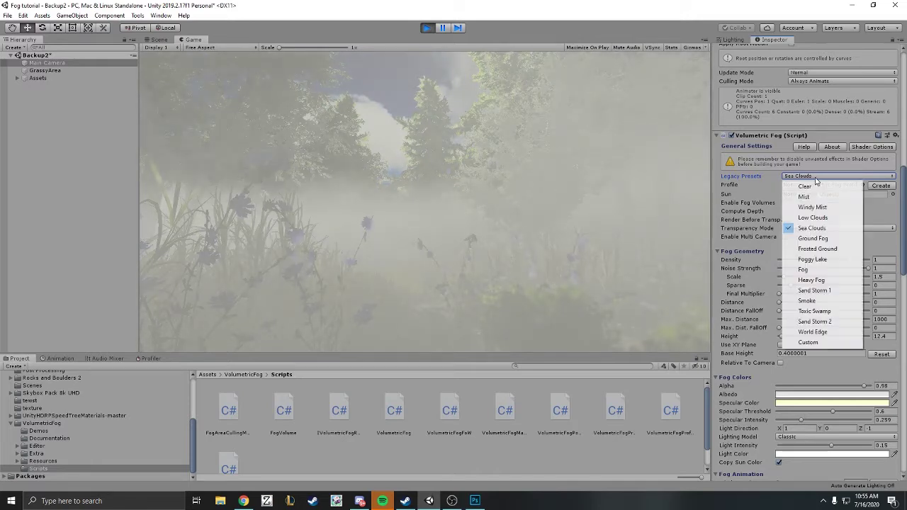
left_click(828, 237)
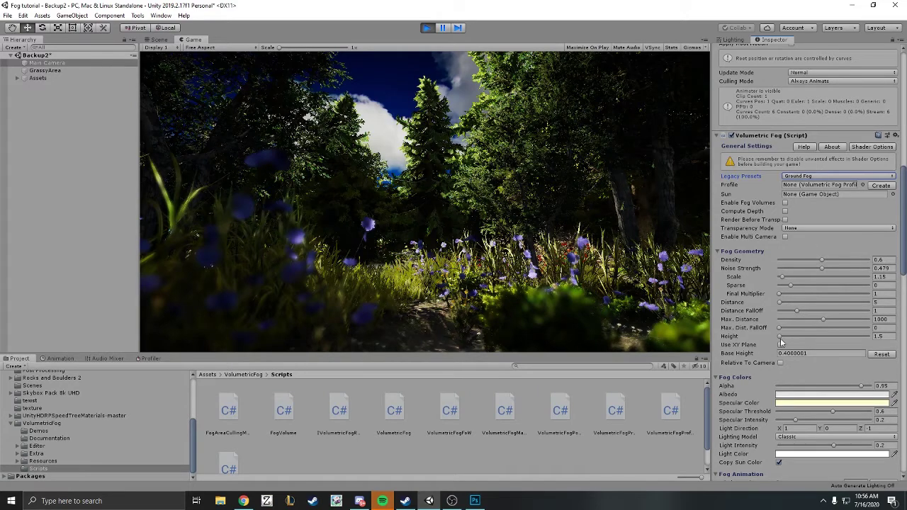
Step: Set the fog Height to 1, then load the Frosted Ground preset
left_click_drag(781, 338, 783, 345)
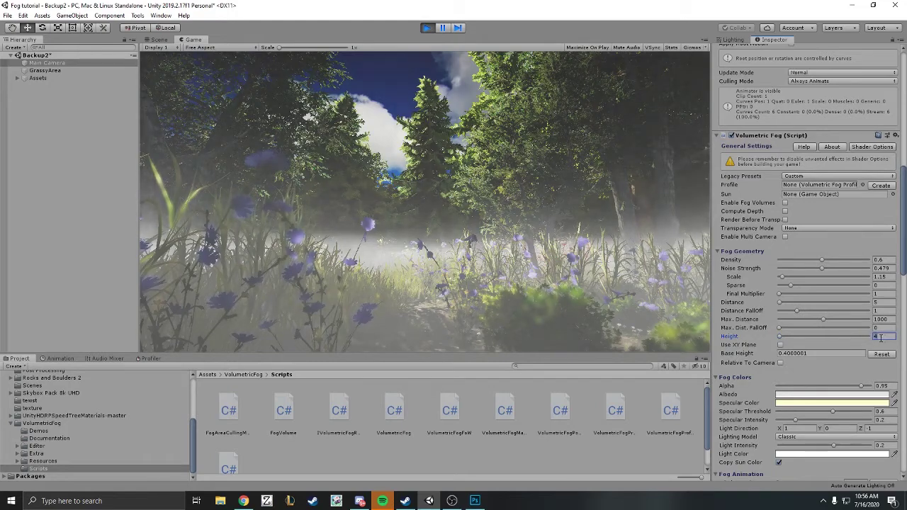
type("1")
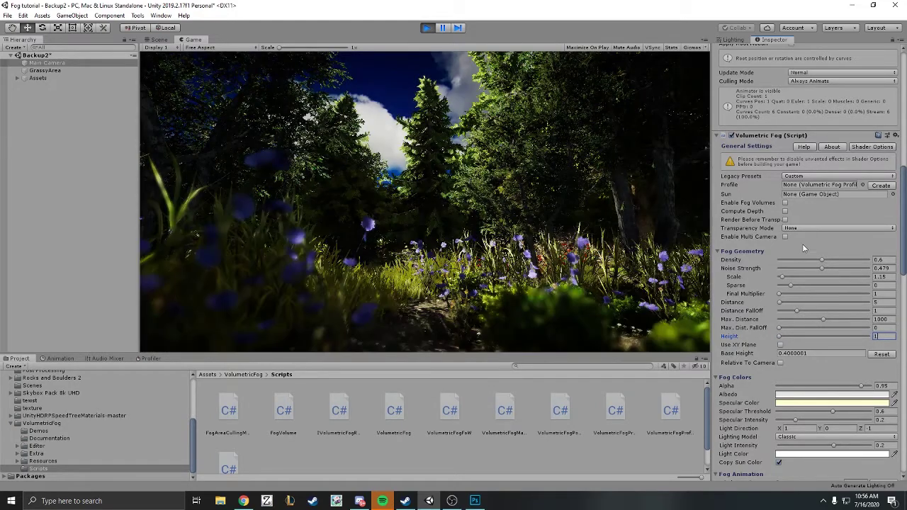
left_click(817, 177)
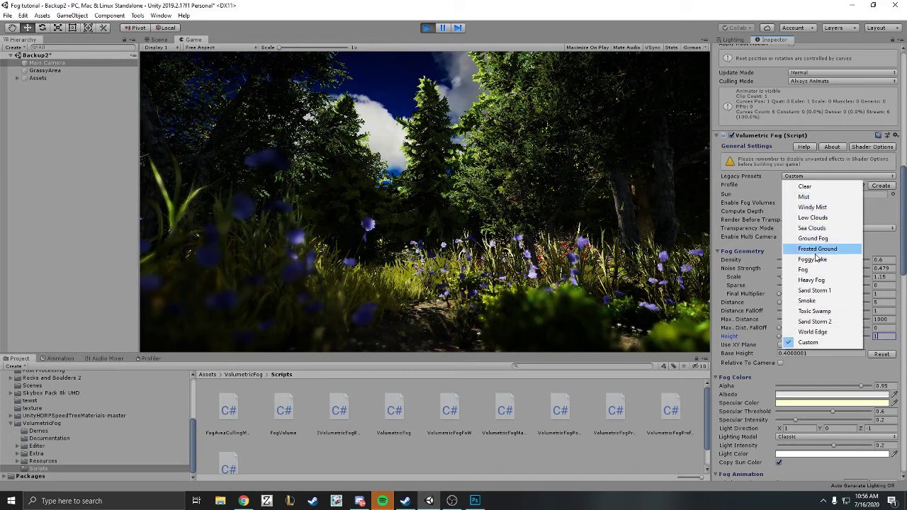
left_click(816, 253)
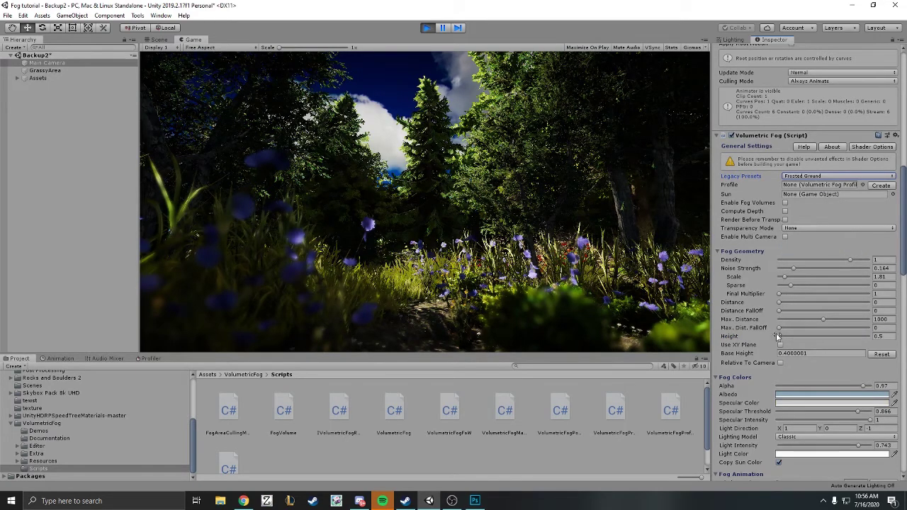
Step: Test lower and higher fog Height values, leaving Height at 1
left_click_drag(779, 336, 782, 336)
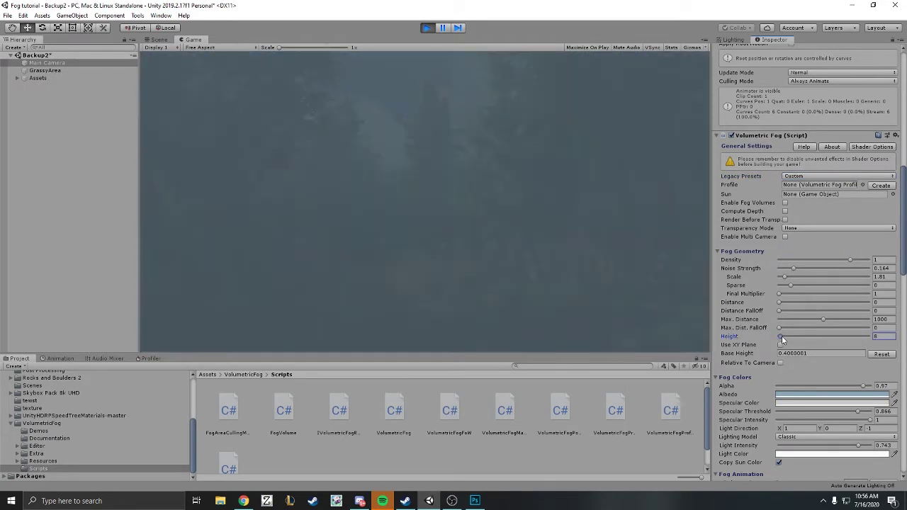
left_click(781, 337)
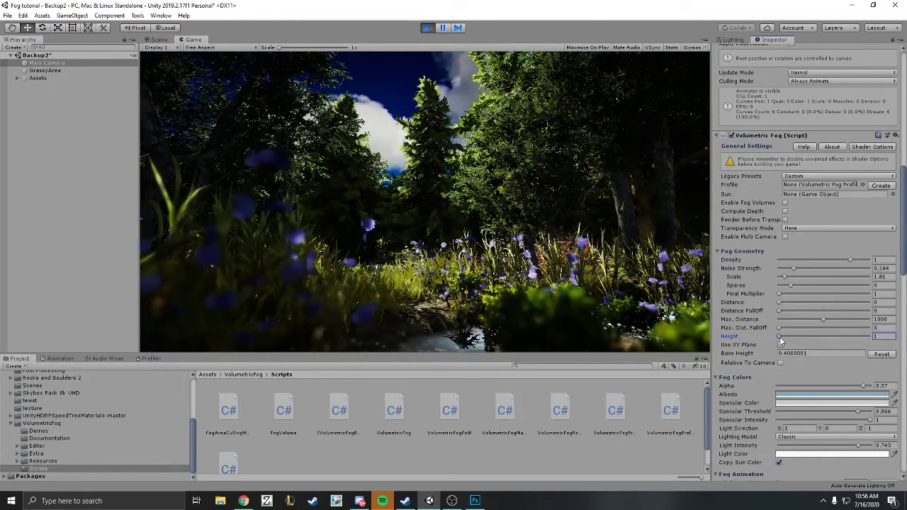
left_click_drag(779, 337, 781, 336)
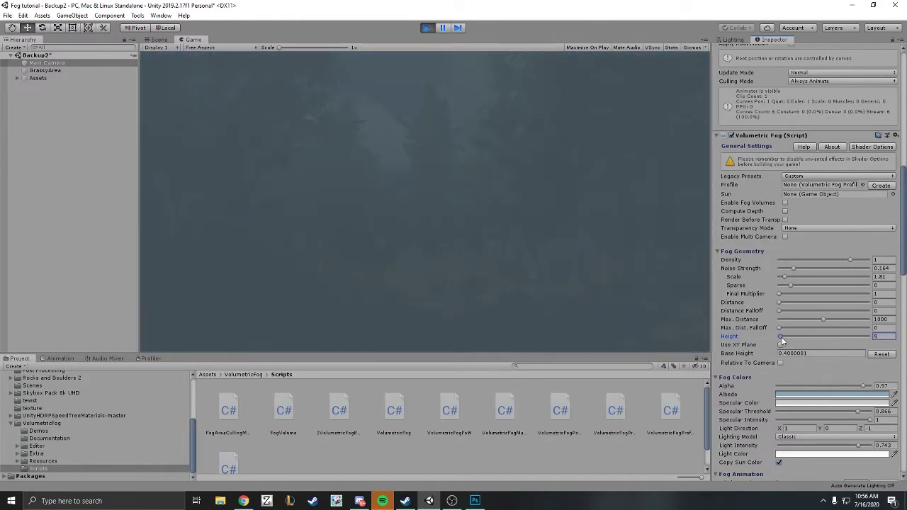
left_click(780, 337)
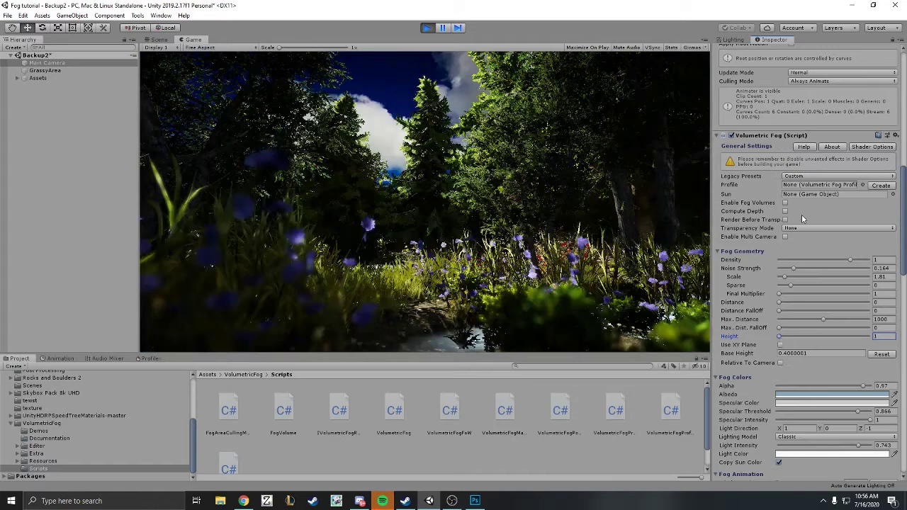
Step: Try the Sand Storm 2, Fog and Smoke fog presets in turn
left_click(815, 177)
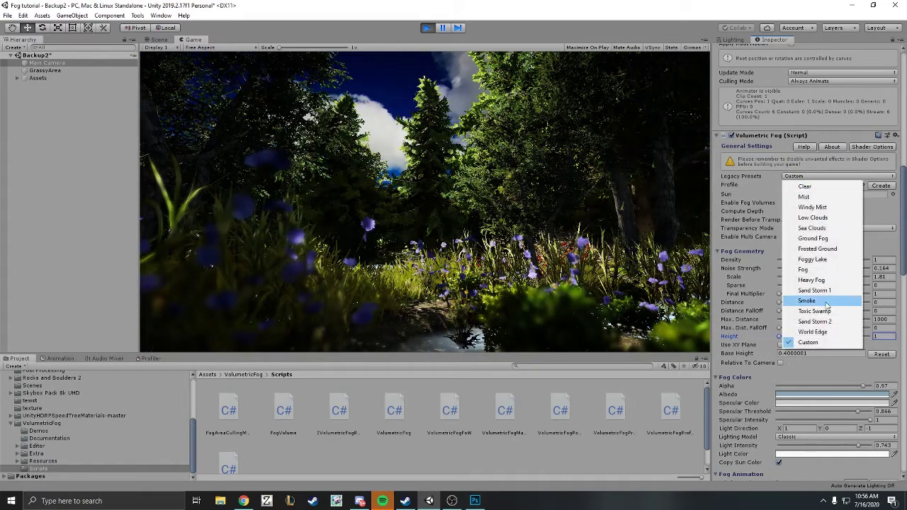
left_click(833, 323)
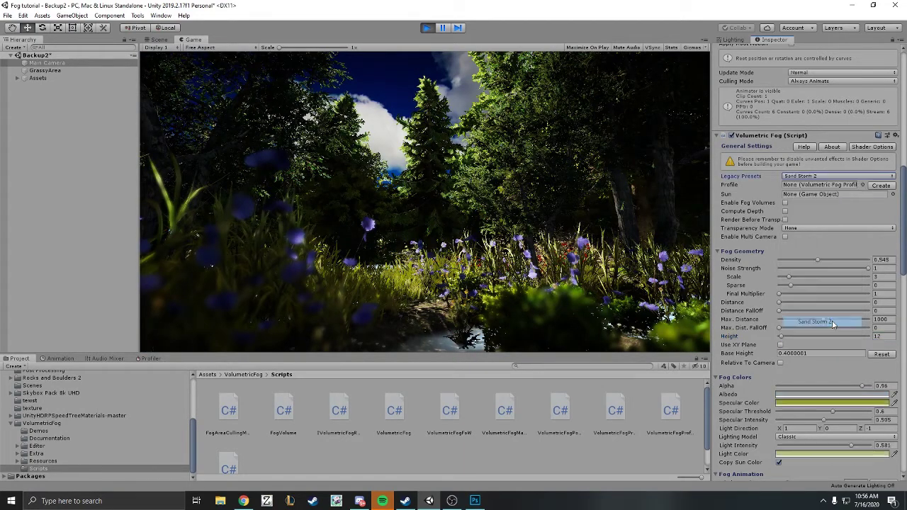
left_click(833, 319)
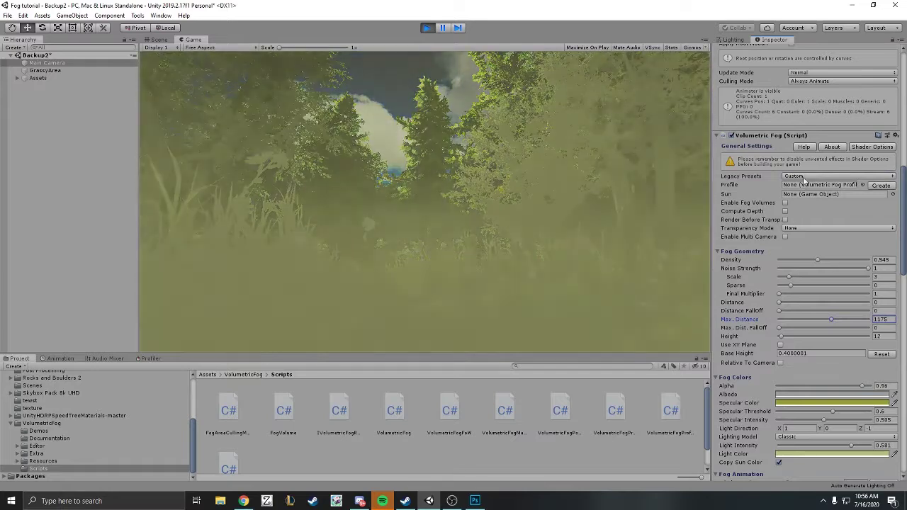
left_click(815, 176)
left_click(813, 270)
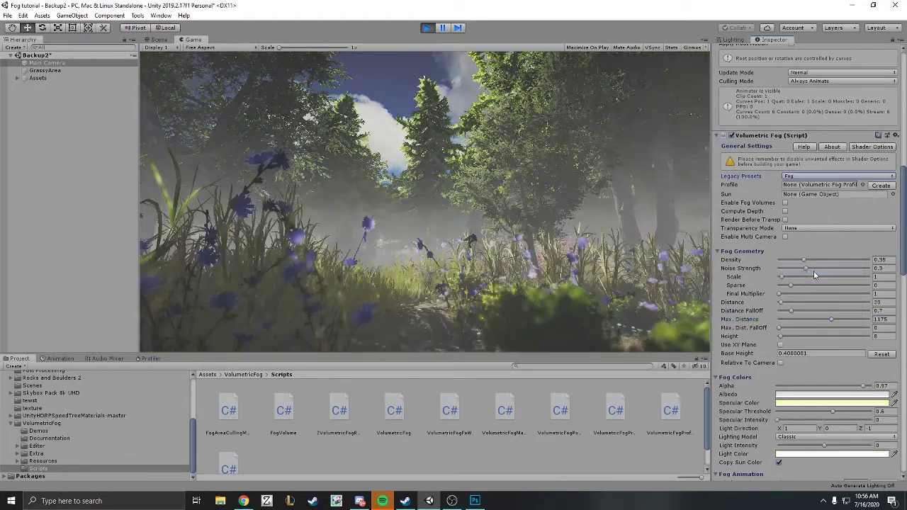
left_click(807, 178)
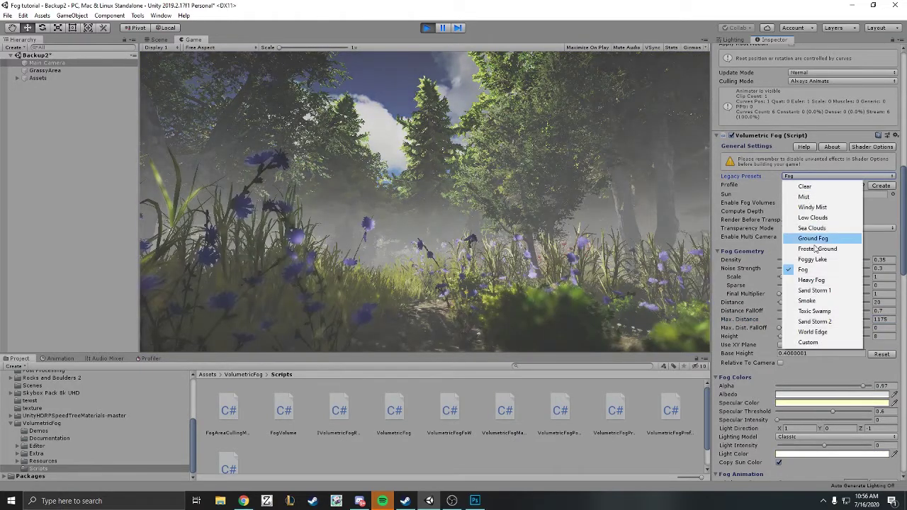
left_click(811, 301)
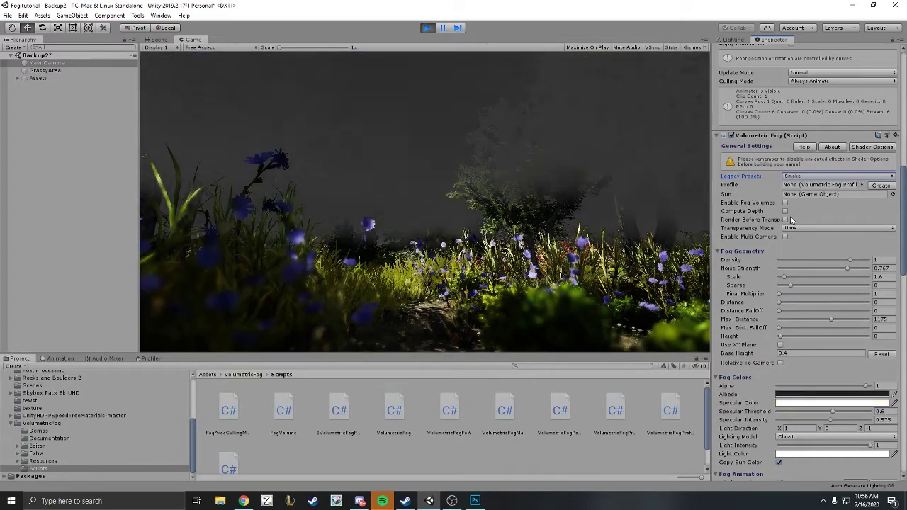
Step: Keep Smoke and compare the result in the Scene and Game views
left_click(804, 177)
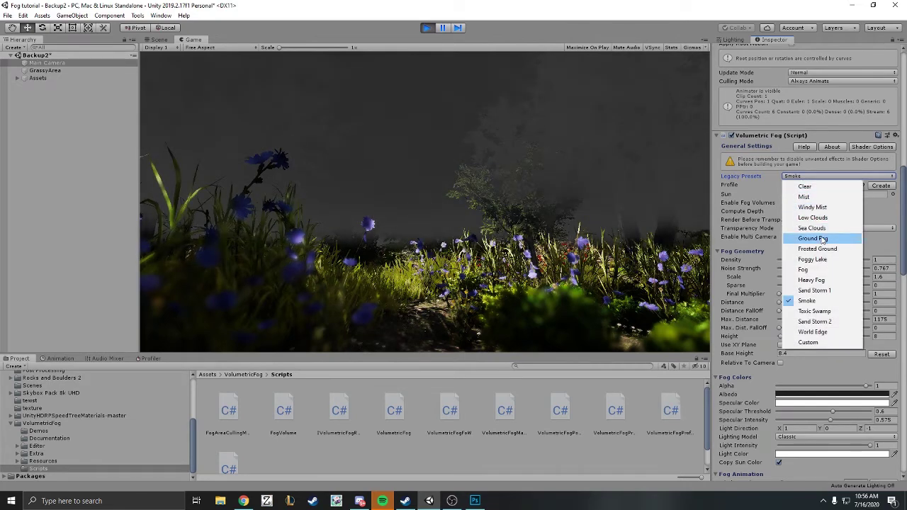
left_click(163, 41)
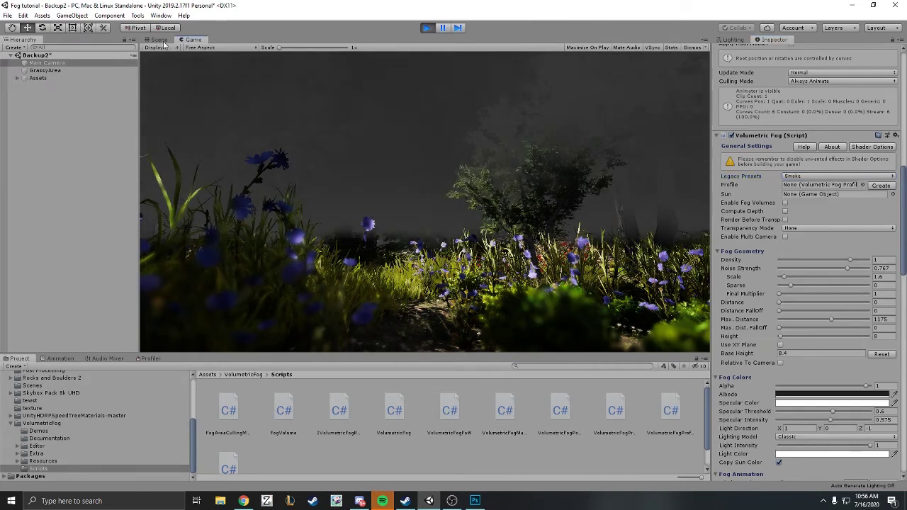
left_click(163, 41)
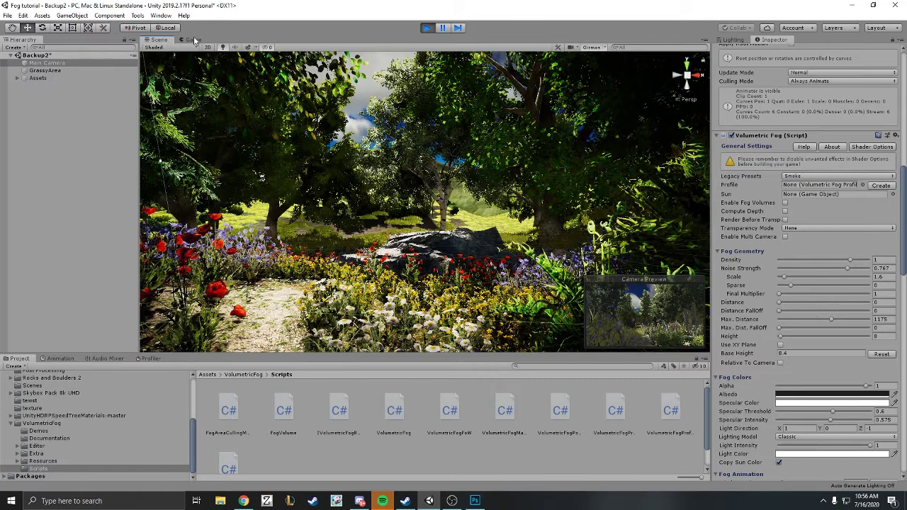
left_click(193, 38)
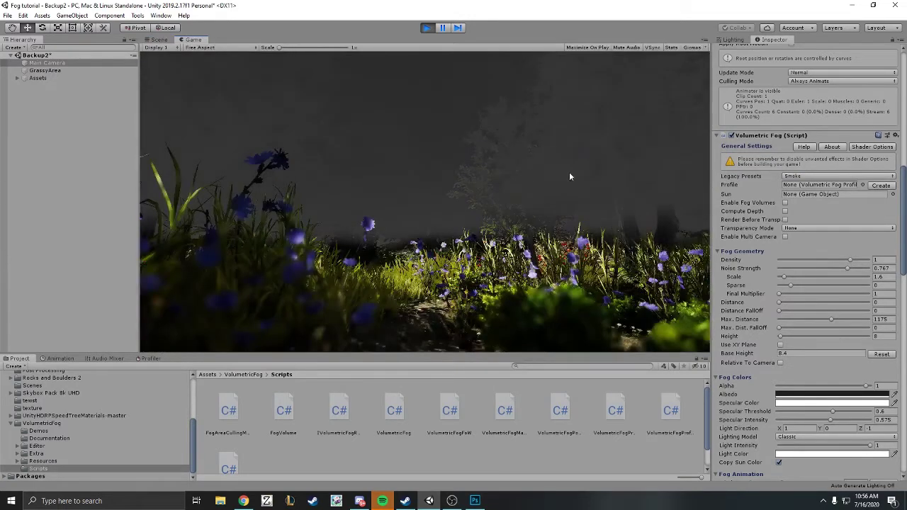
Step: Apply the Mist preset, then settle on the Fog preset
left_click(816, 175)
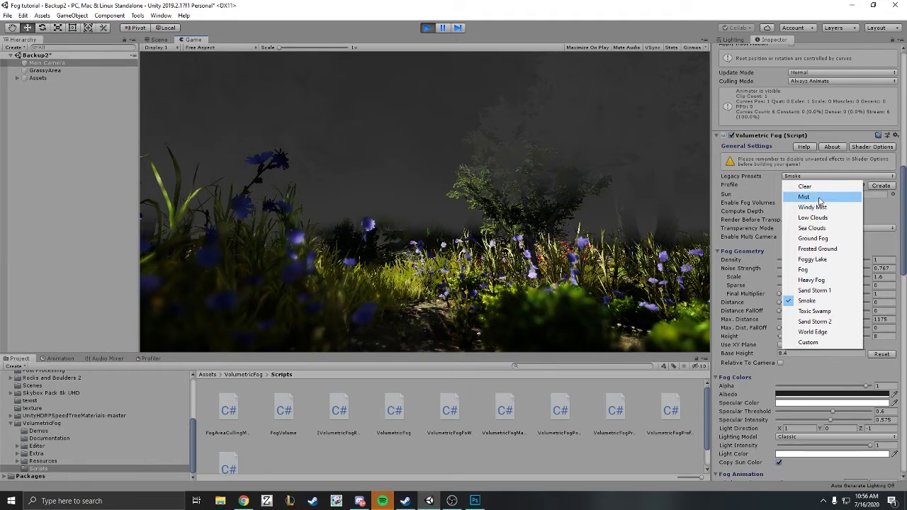
left_click(824, 201)
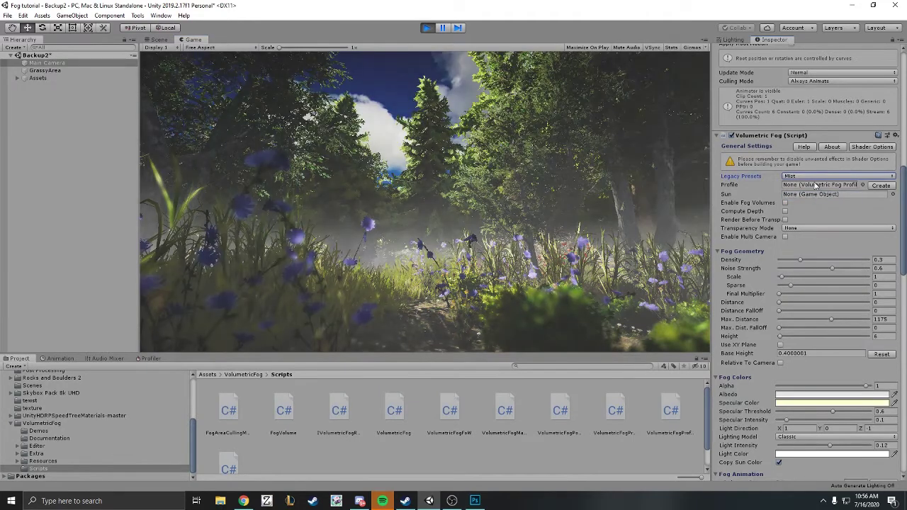
left_click(809, 177)
left_click(814, 268)
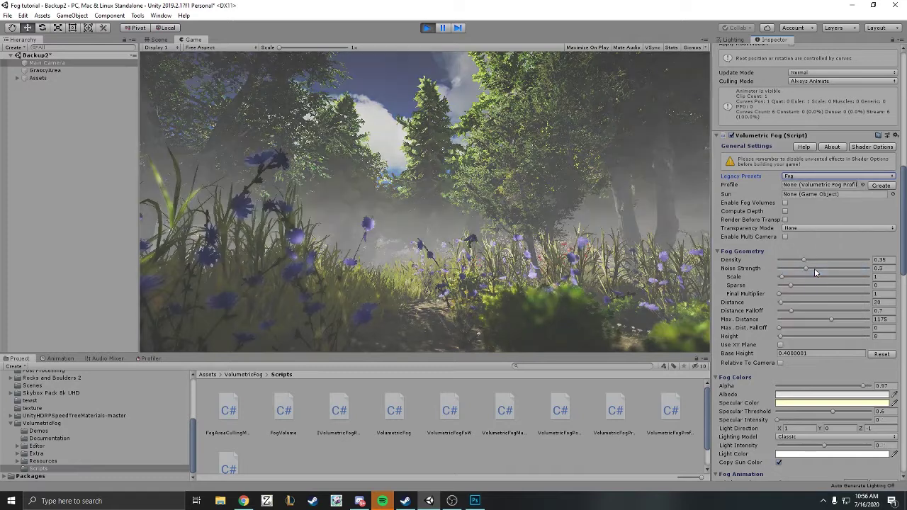
Step: Adjust the fog density and drag the Fog Geometry Height up to 11
scroll(805, 258, "down", 3)
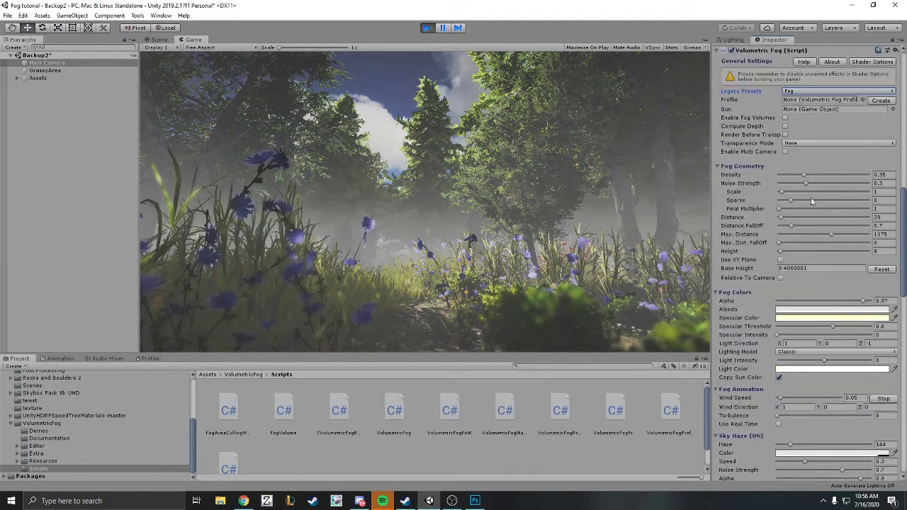
left_click_drag(806, 175, 782, 213)
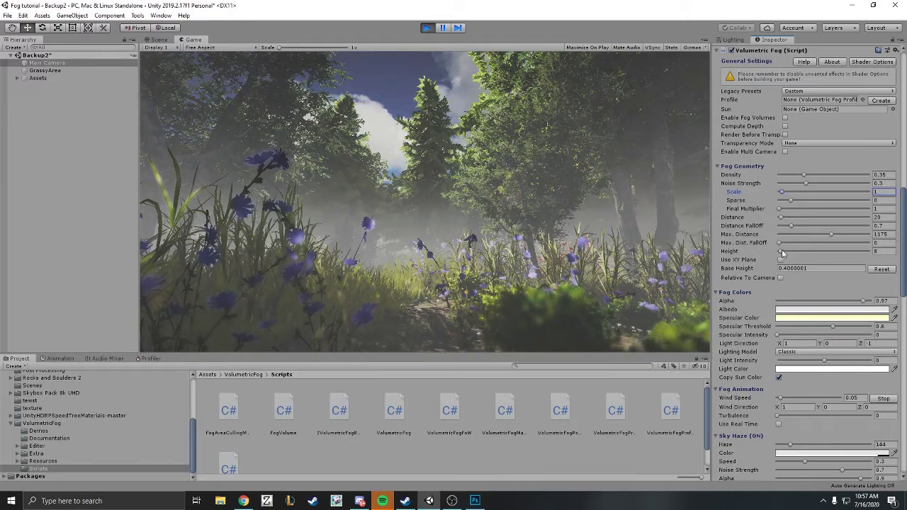
left_click_drag(781, 251, 786, 264)
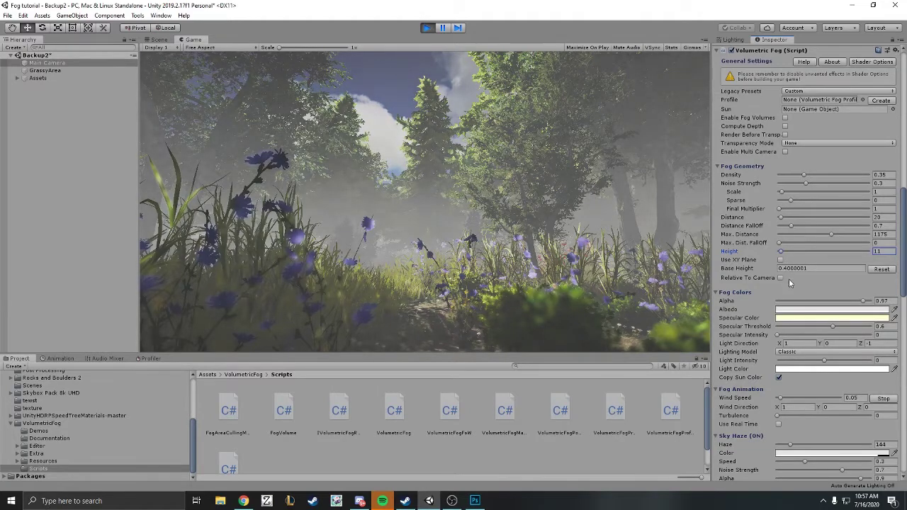
scroll(789, 280, "down", 6)
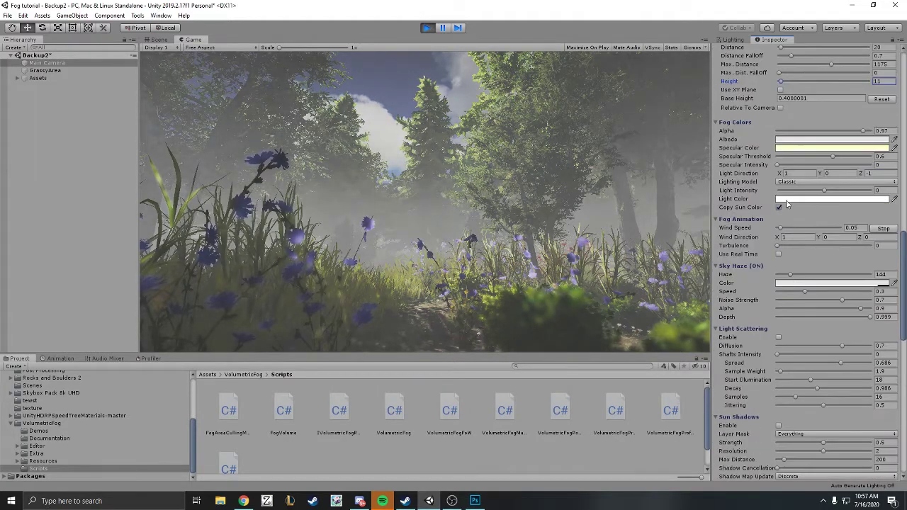
Step: Lower the fog alpha slightly and test a vivid blue Albedo colour
mouse_move(864, 131)
left_mouse_down()
mouse_move(841, 132)
mouse_move(883, 141)
mouse_move(856, 146)
left_mouse_up()
left_click(851, 141)
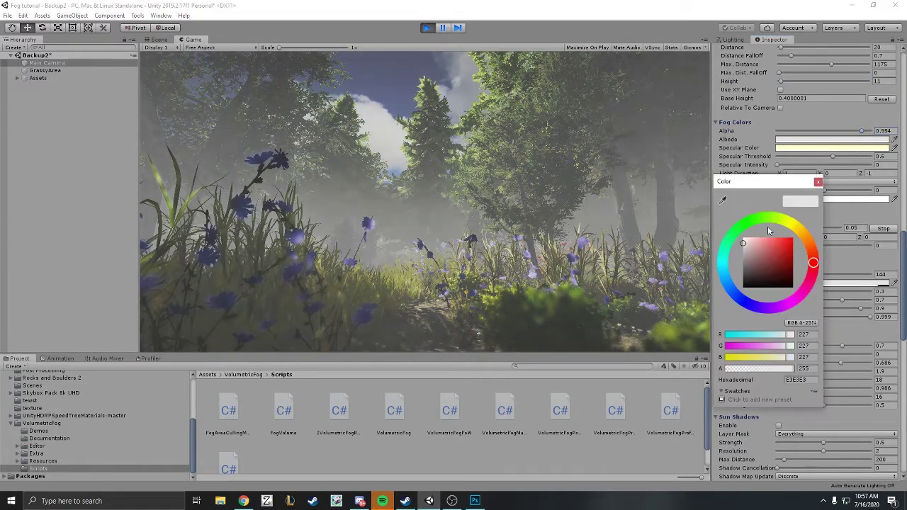
left_click(726, 281)
left_click_drag(769, 259, 816, 226)
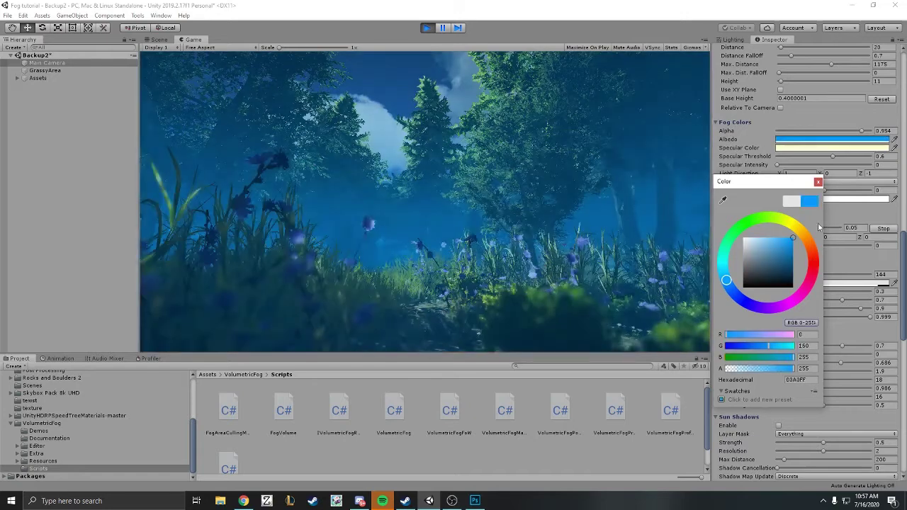
left_click(818, 182)
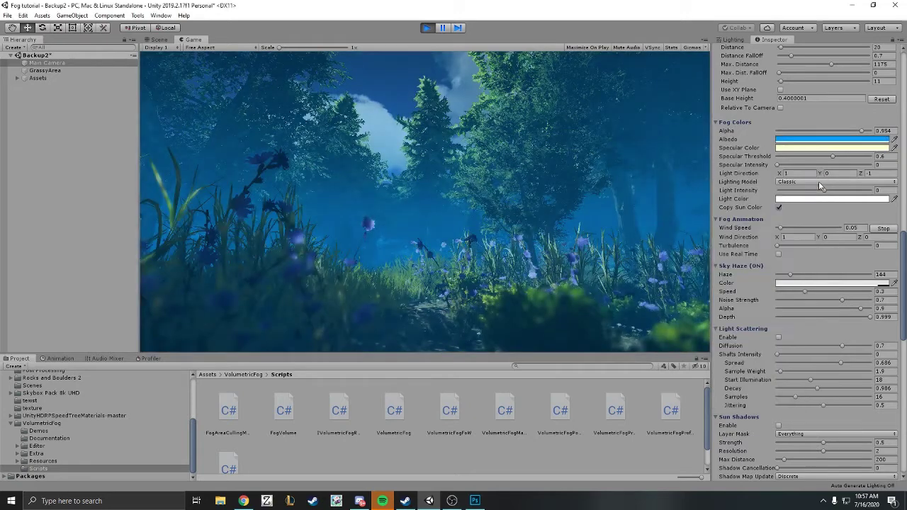
Step: Test red and purple Albedo hues, then set the Albedo to pure white (FFFFFF)
left_click(822, 141)
left_click(814, 263)
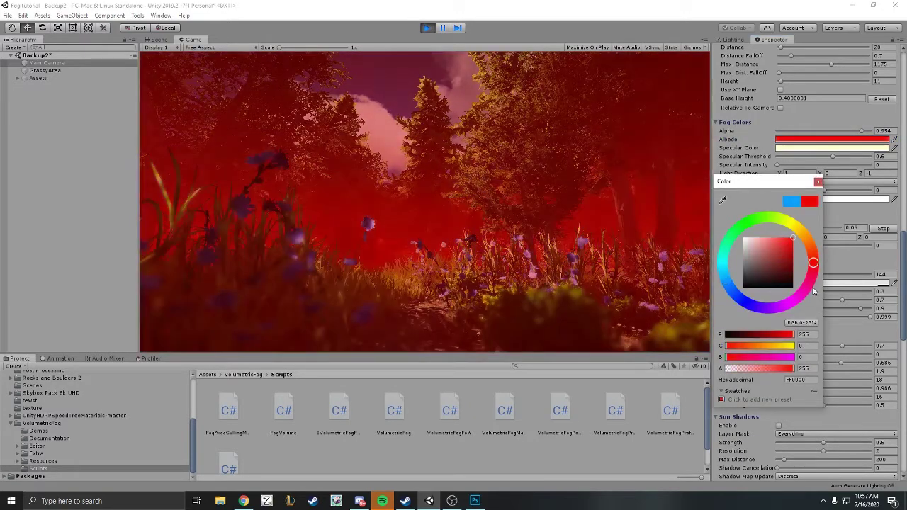
mouse_move(814, 291)
left_mouse_down()
mouse_move(770, 316)
mouse_move(737, 296)
mouse_move(725, 249)
mouse_move(755, 221)
mouse_move(775, 223)
left_mouse_up()
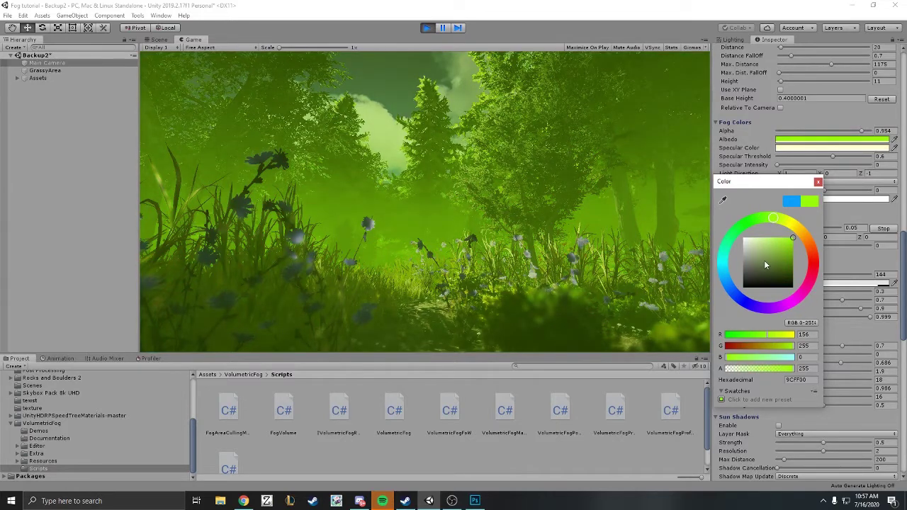
left_click_drag(765, 264, 733, 239)
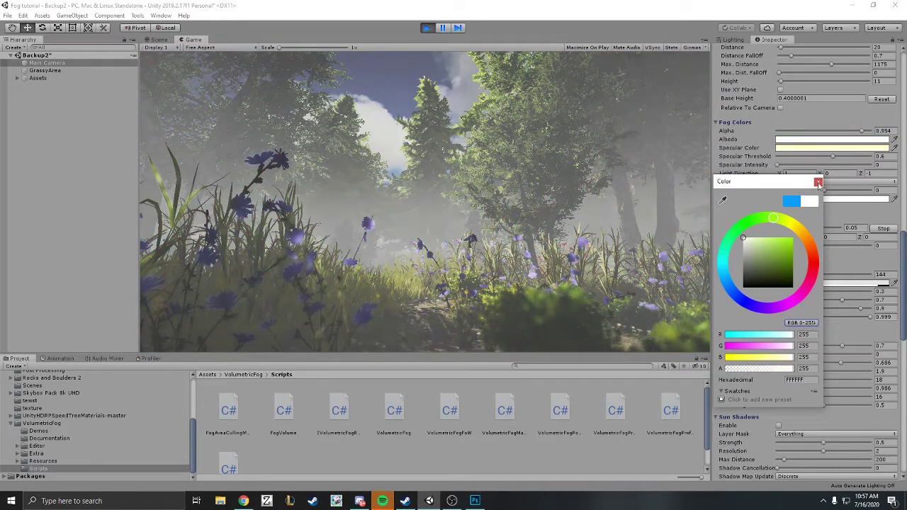
left_click(818, 183)
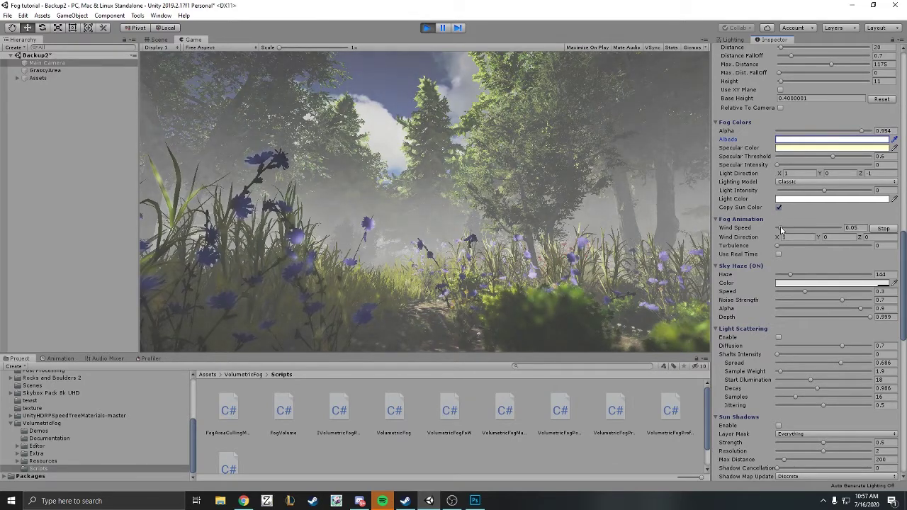
Step: Raise the fog Wind Speed, push Turbulence to 5.28 and increase the noise Scale
left_click_drag(782, 231, 835, 234)
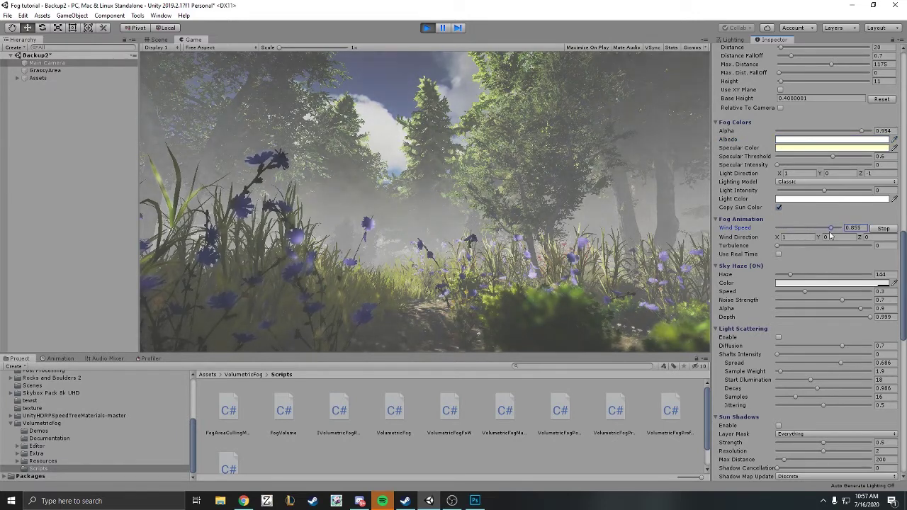
left_click(785, 245)
left_click_drag(822, 252, 826, 248)
scroll(782, 151, "up", 3)
left_click_drag(781, 106, 803, 102)
scroll(804, 282, "down", 3)
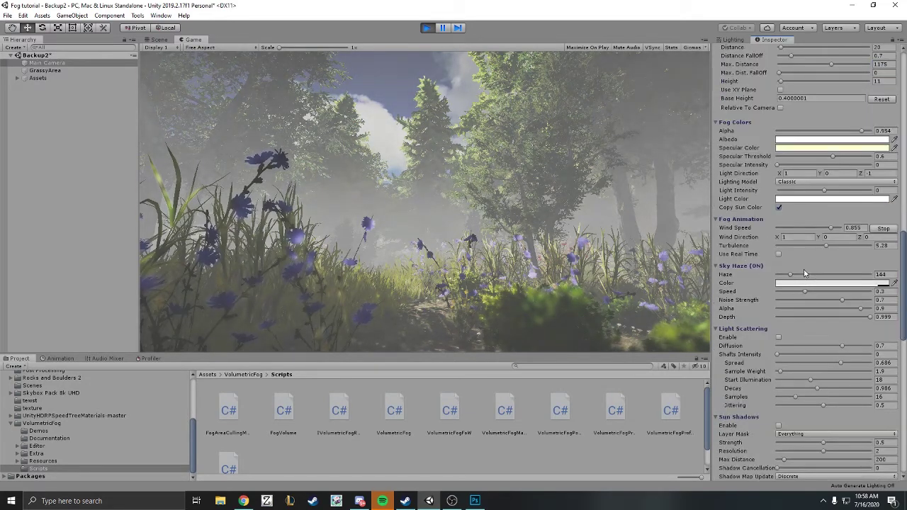
Step: Set Wind Speed to 0.203 and Turbulence to 2.84, and enable Use Real Time
left_click_drag(826, 230, 802, 230)
left_click_drag(825, 245, 801, 247)
left_click(779, 254)
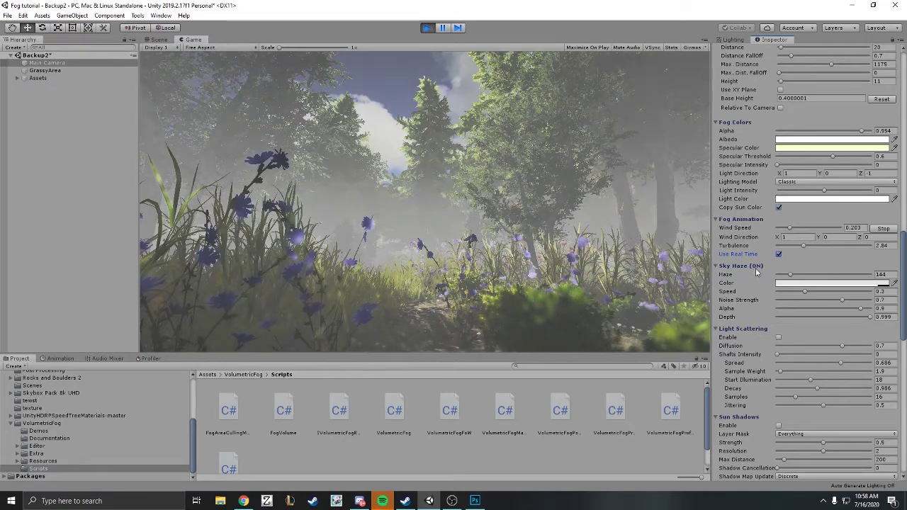
Step: Lower Sky Haze to 134 and enable Light Scattering
scroll(756, 270, "down", 3)
mouse_move(792, 190)
left_mouse_down()
mouse_move(813, 187)
mouse_move(790, 193)
left_mouse_up()
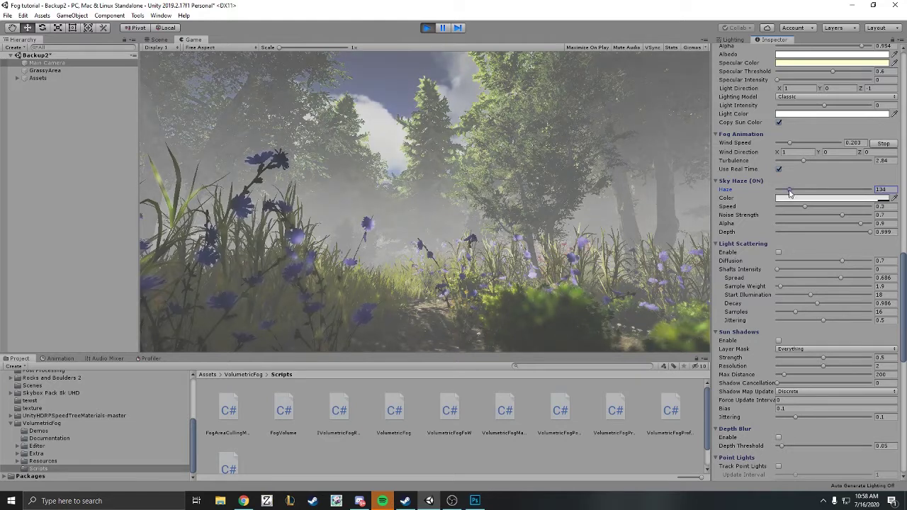
left_click(778, 252)
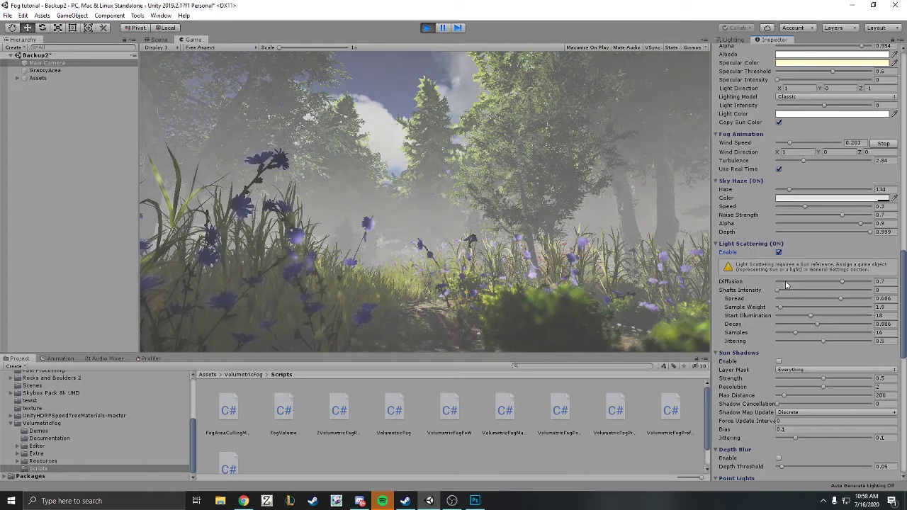
Step: Enable Sun Shadows, set Shafts Intensity to 0.034 and Diffusion to 0.573
left_click(779, 362)
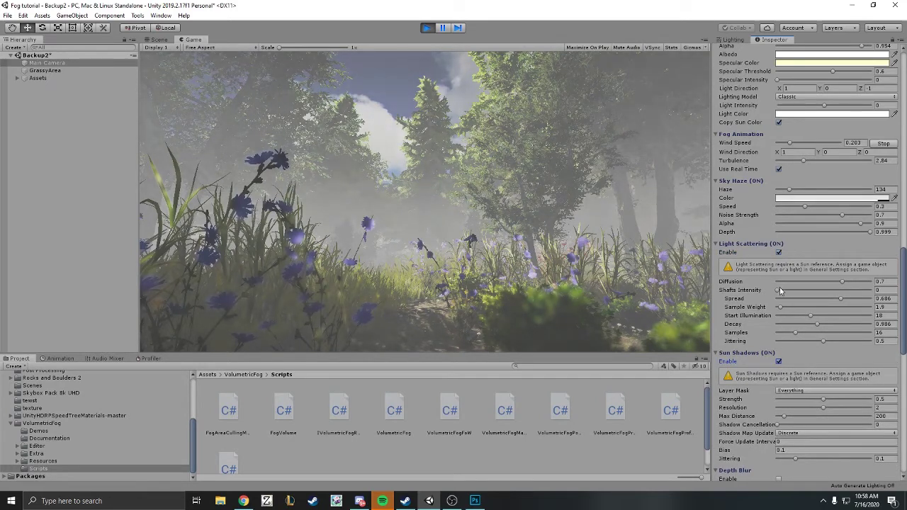
left_click_drag(780, 291, 788, 307)
left_click_drag(836, 280, 833, 282)
scroll(804, 344, "down", 3)
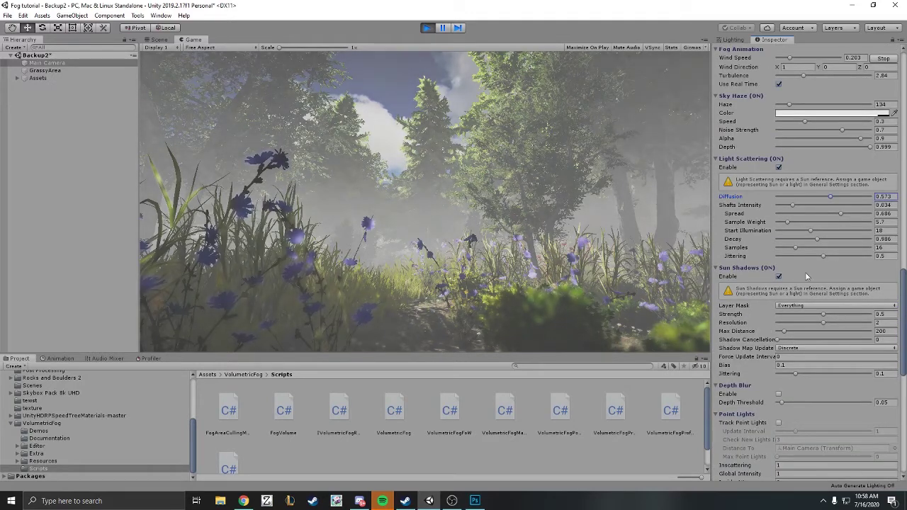
scroll(801, 284, "up", 15)
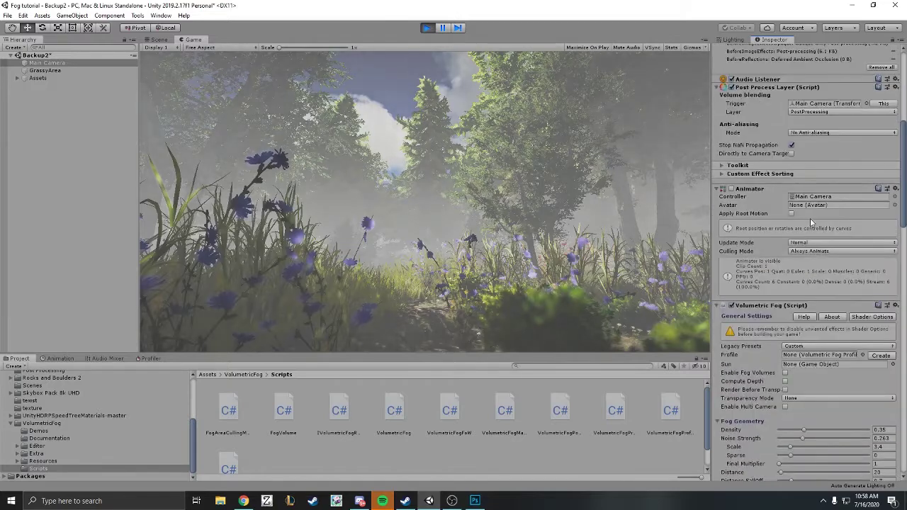
Step: Find the Directional Light with a 'dir' Hierarchy search and assign it as the fog's Sun
scroll(808, 234, "down", 3)
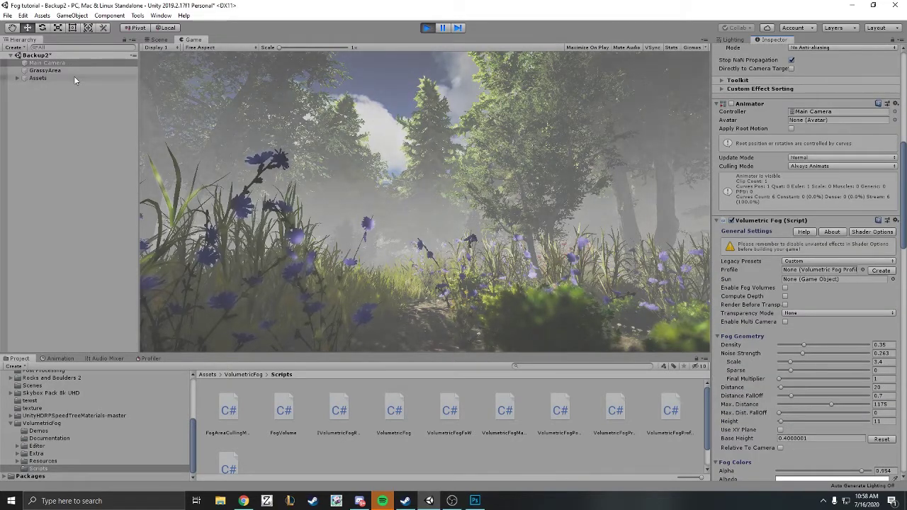
left_click(103, 48)
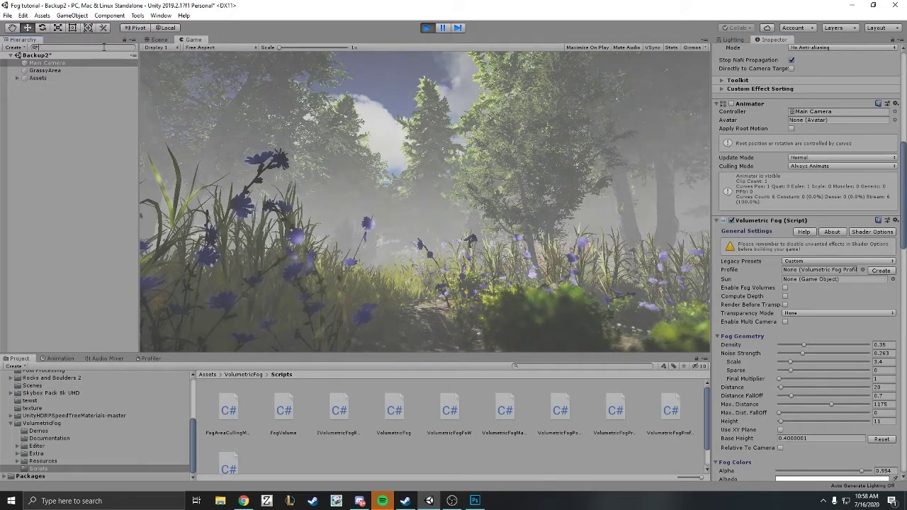
type("dir")
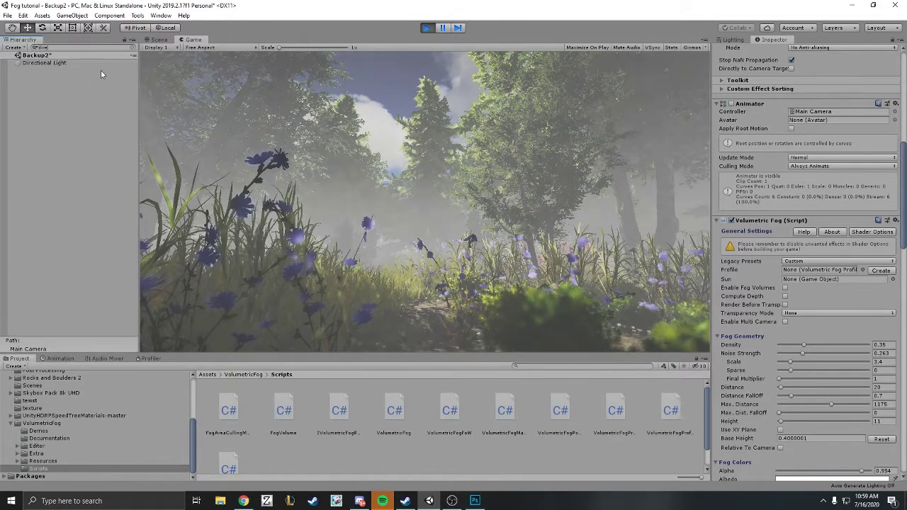
left_click(94, 64)
left_click_drag(752, 246, 799, 280)
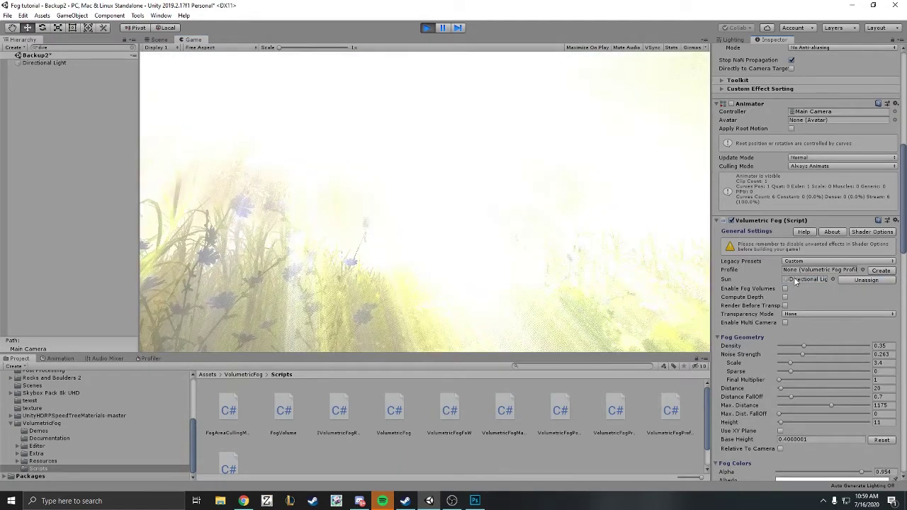
Step: Lower the Light Scattering Diffusion so sunlight shows through the forest
scroll(796, 281, "down", 5)
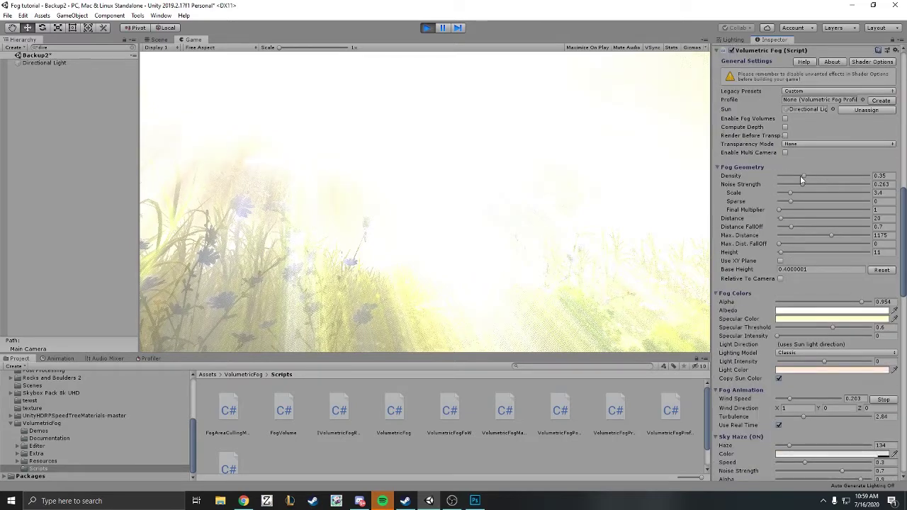
scroll(809, 204, "down", 10)
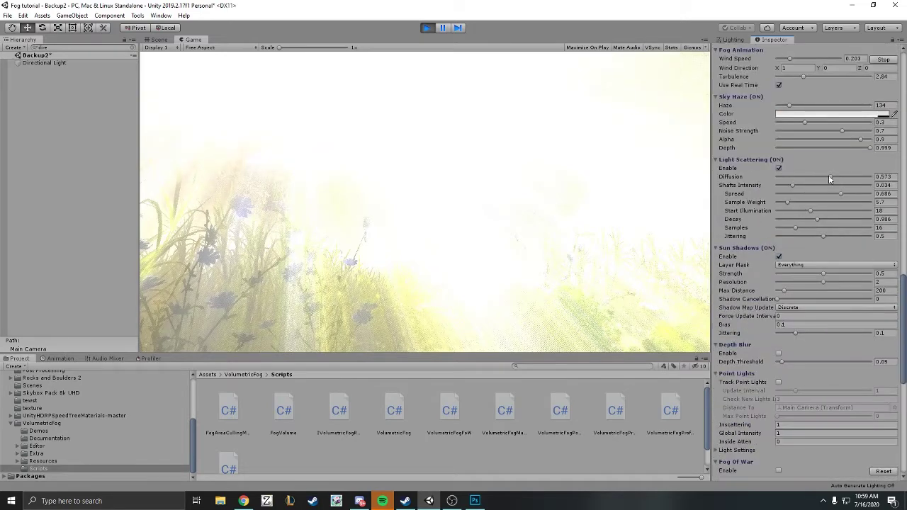
left_click_drag(832, 176, 778, 190)
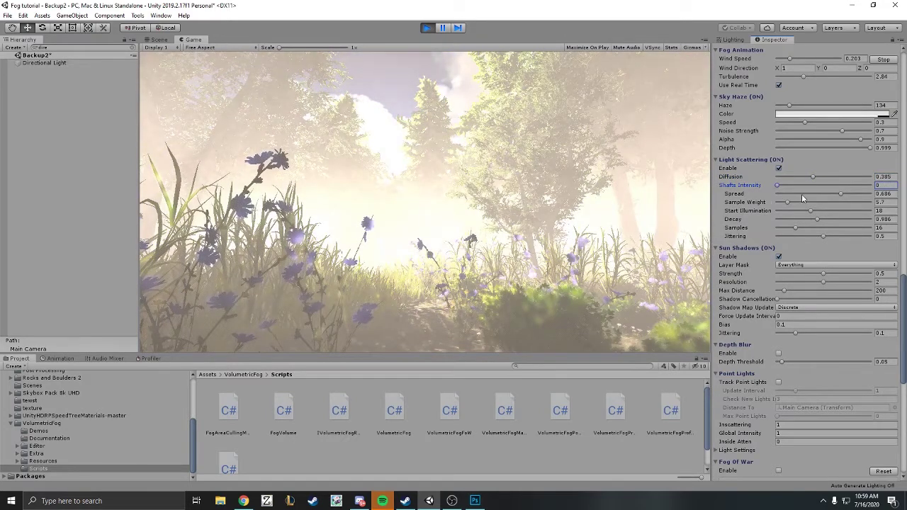
Step: Raise shaft intensity slightly, narrow light shaft Spread to 0.234, and reduce Sky Haze to 56
left_click(781, 185)
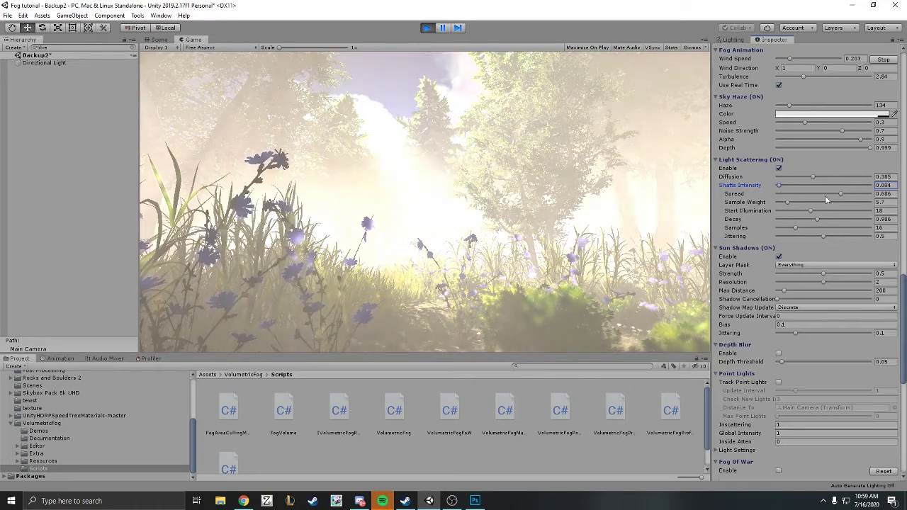
left_click_drag(841, 193, 792, 178)
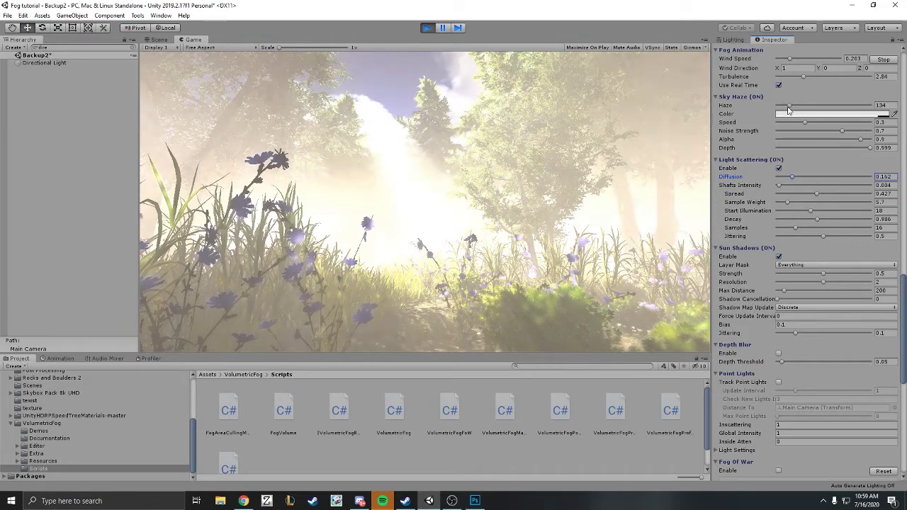
left_click_drag(788, 108, 782, 106)
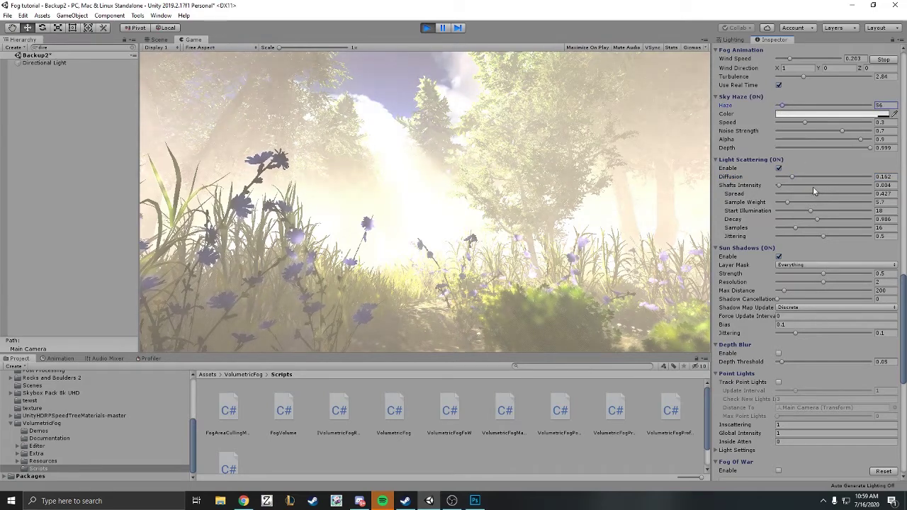
left_click_drag(814, 193, 798, 193)
Step: Toggle light scattering off and on to compare, recheck Sky Haze, then scroll to Sun Shadows
left_click(779, 169)
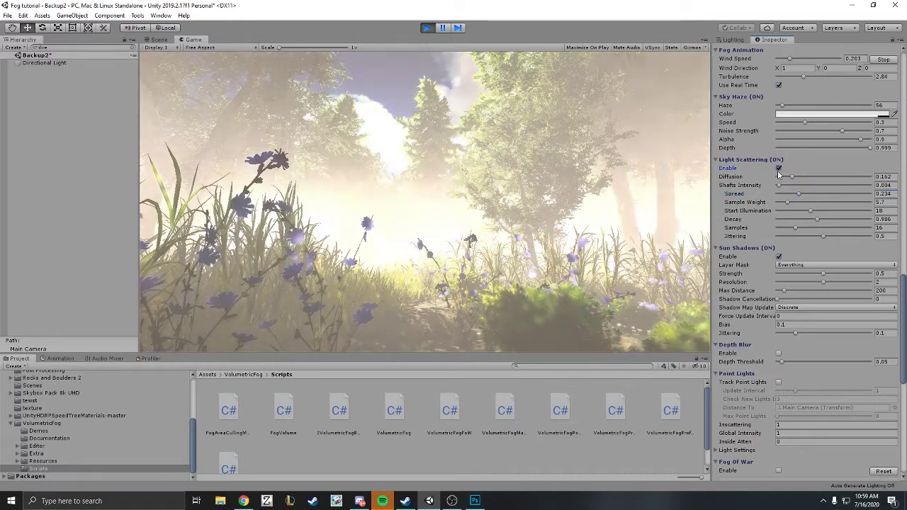
left_click(778, 169)
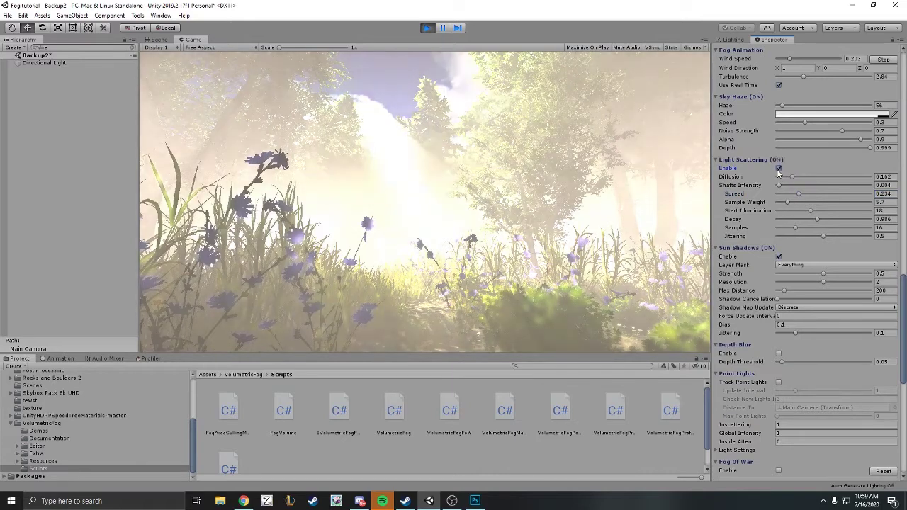
scroll(810, 185, "up", 3)
scroll(811, 185, "up", 2)
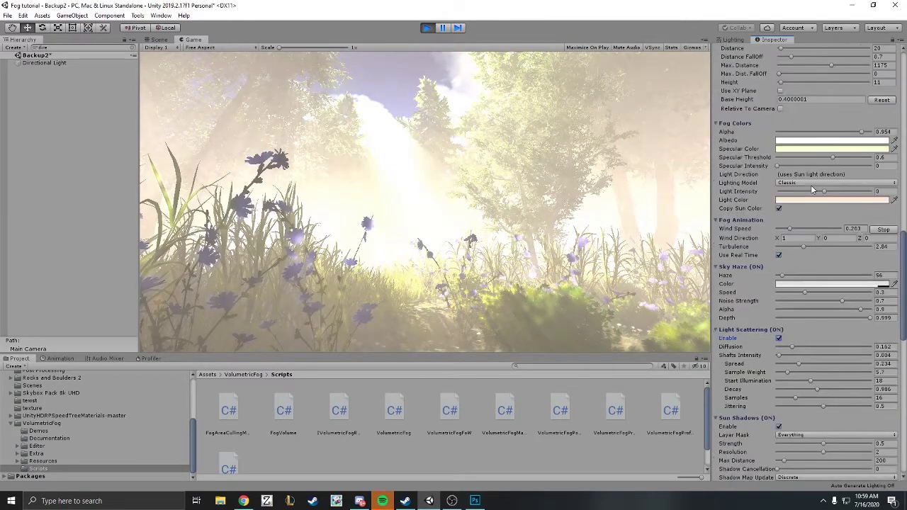
scroll(812, 189, "up", 2)
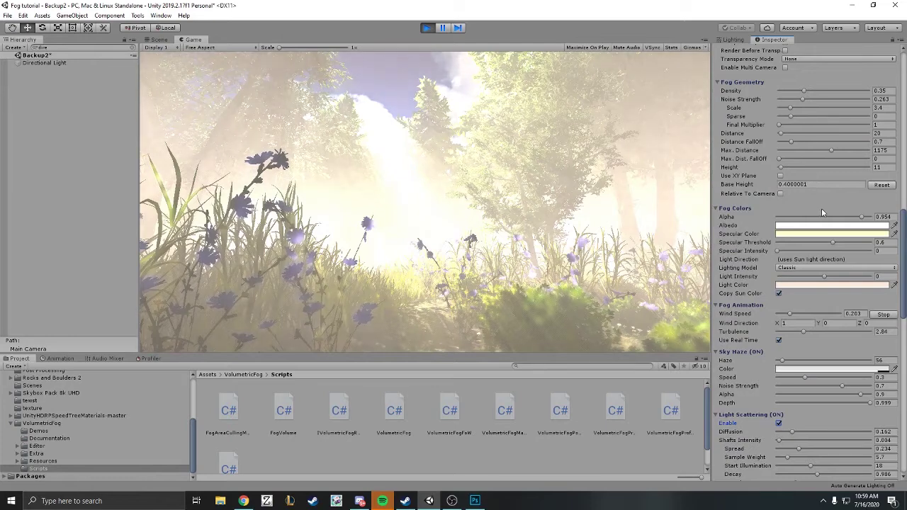
scroll(822, 209, "down", 2)
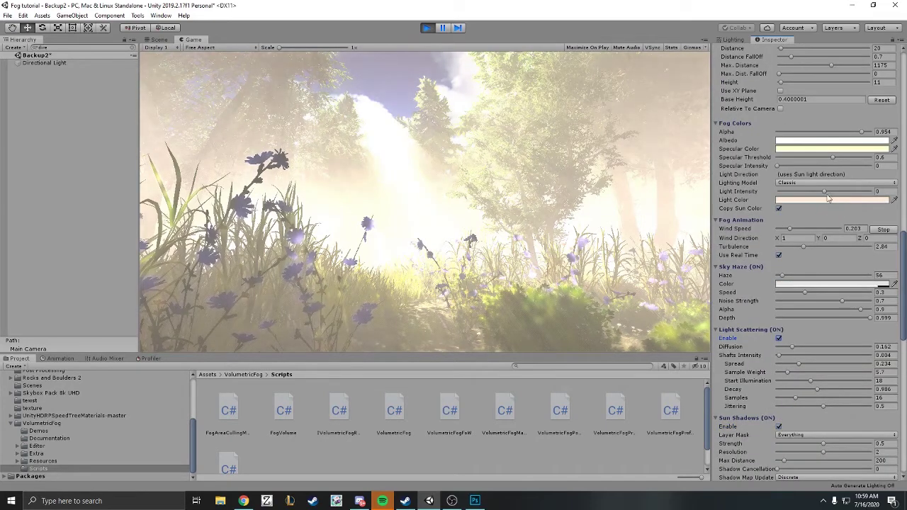
scroll(827, 237, "down", 2)
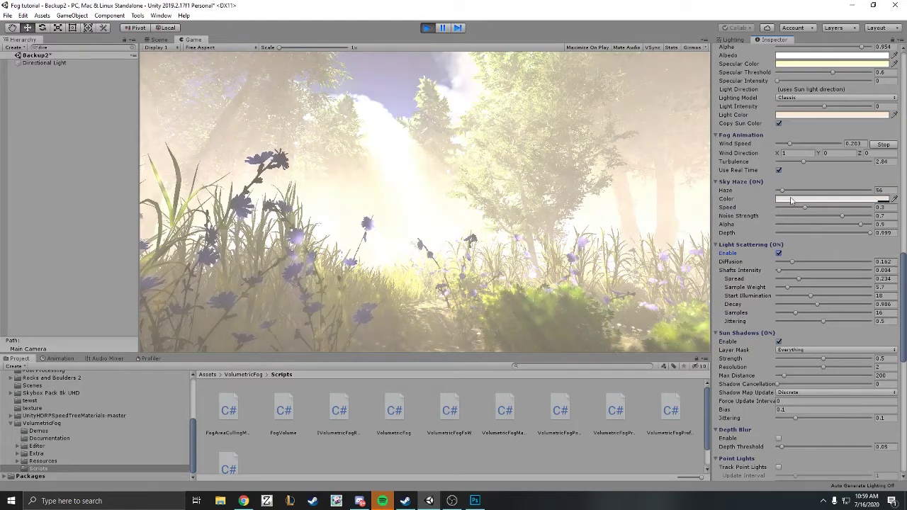
left_click(783, 192)
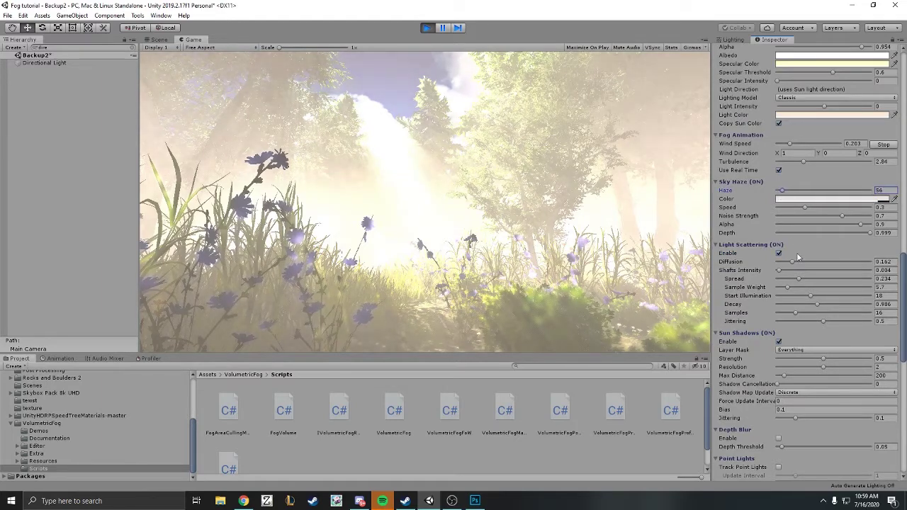
scroll(806, 312, "down", 2)
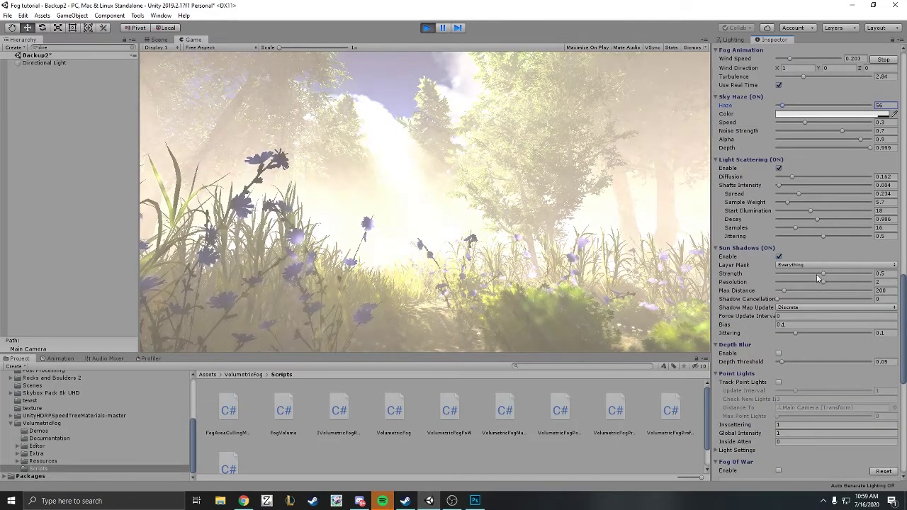
Step: Weaken sun shadows to strength 0.198 at resolution 1, and raise fog height to 27
left_click_drag(813, 274, 792, 278)
left_click(797, 282)
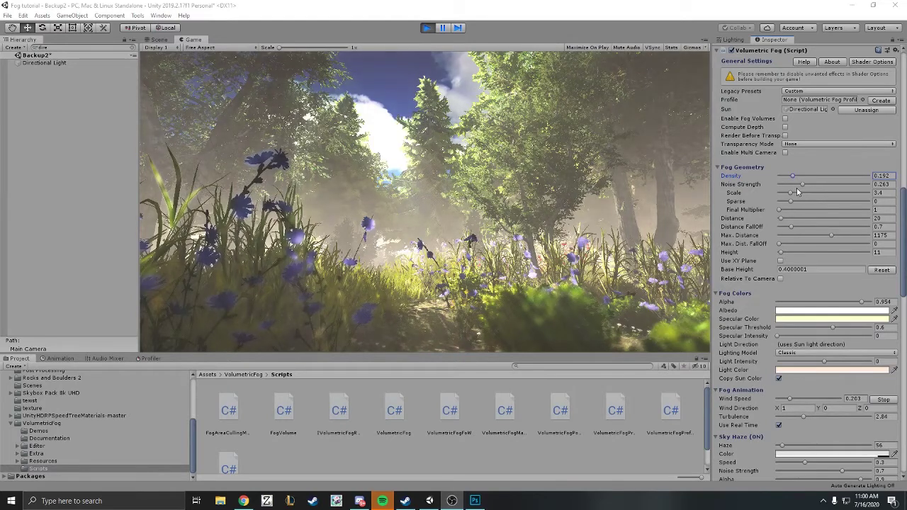
mouse_move(793, 176)
left_mouse_down()
mouse_move(809, 179)
mouse_move(791, 178)
left_mouse_up()
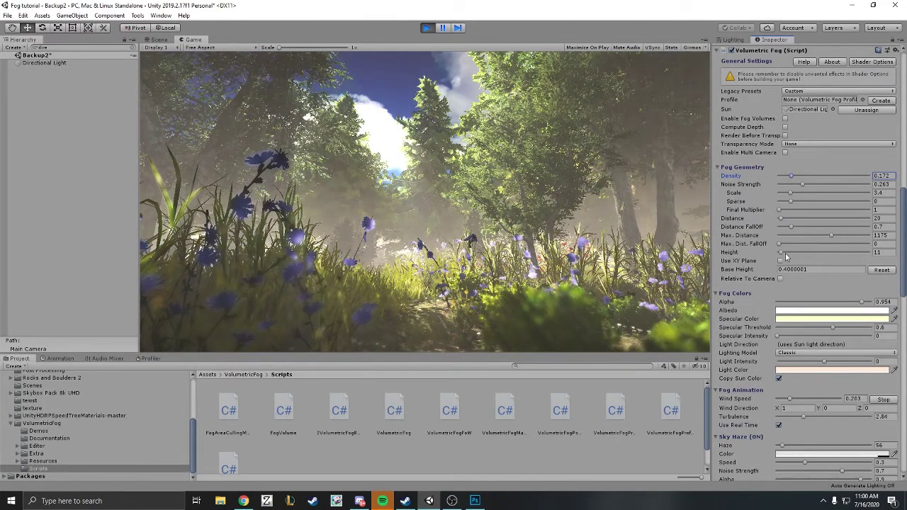
left_click_drag(782, 252, 784, 254)
Step: Thin the fog to density 0.112 and raise light scattering diffusion to 0.355
scroll(810, 326, "down", 6)
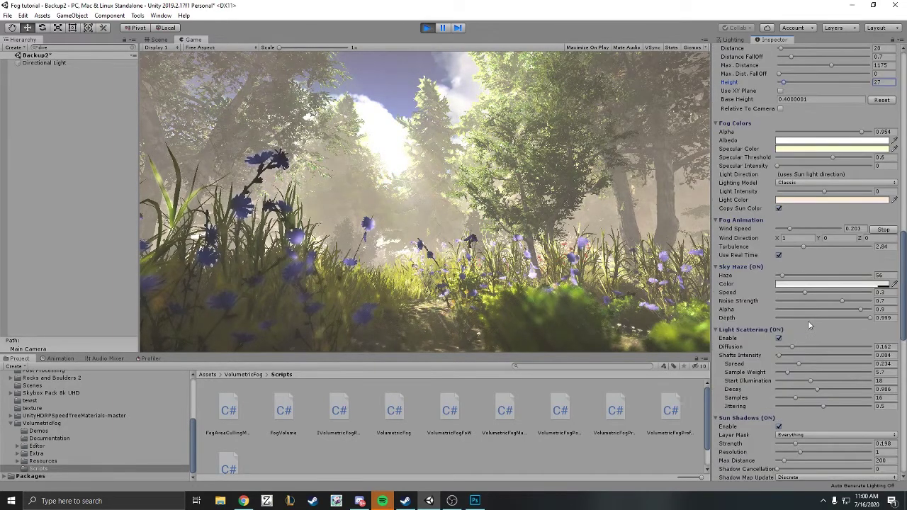
scroll(805, 301, "up", 6)
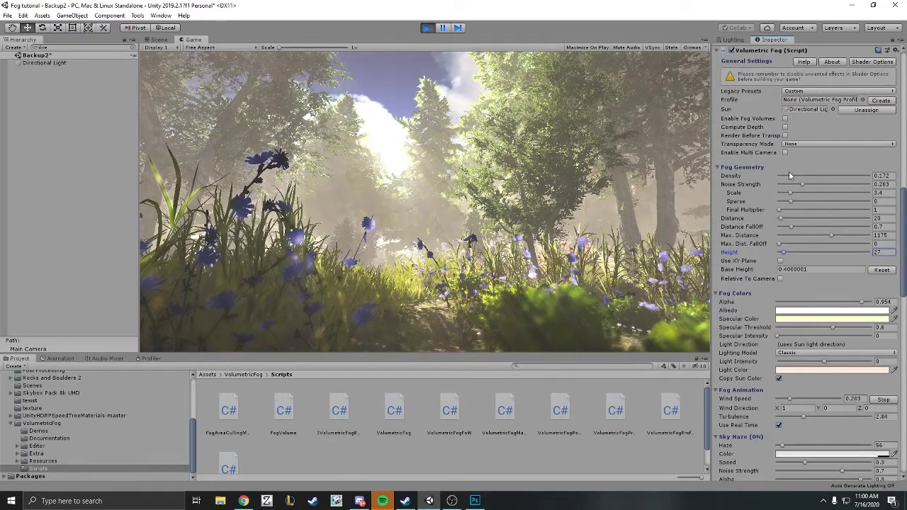
left_click_drag(789, 177, 788, 177)
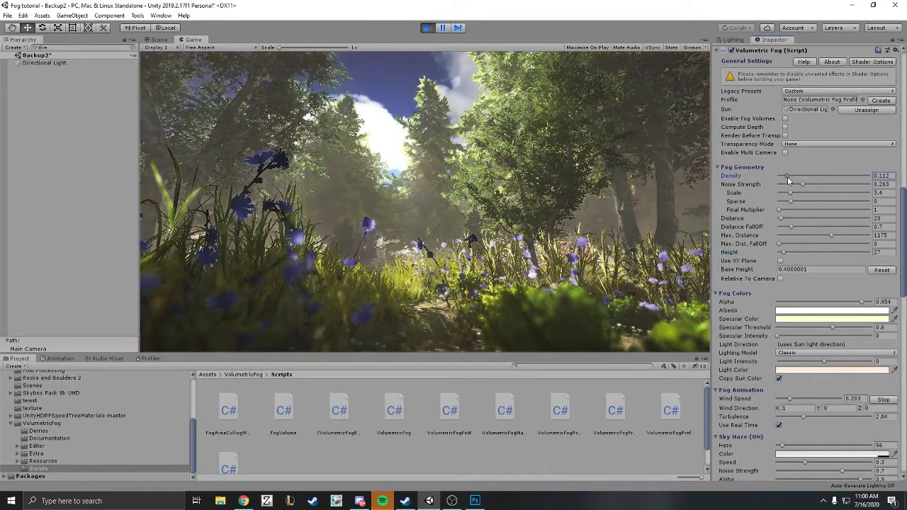
scroll(804, 251, "down", 6)
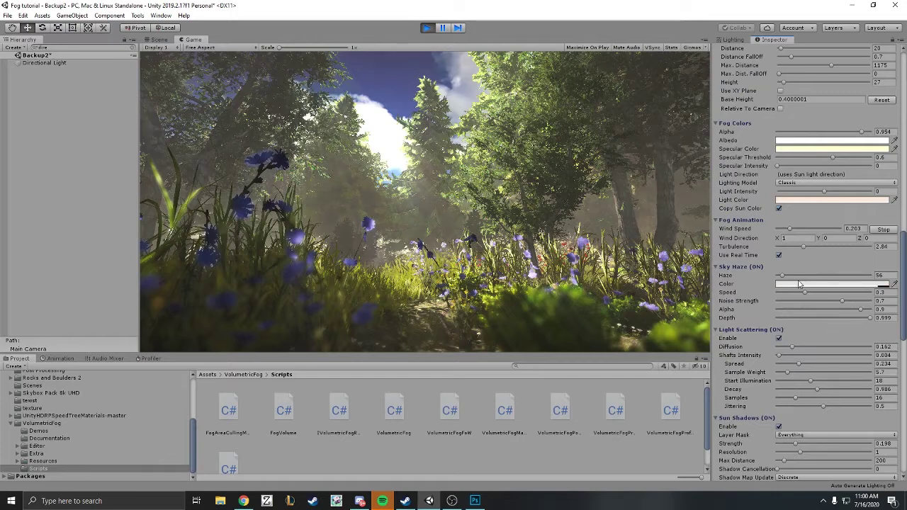
mouse_move(792, 346)
left_mouse_down()
mouse_move(812, 346)
mouse_move(783, 360)
left_mouse_up()
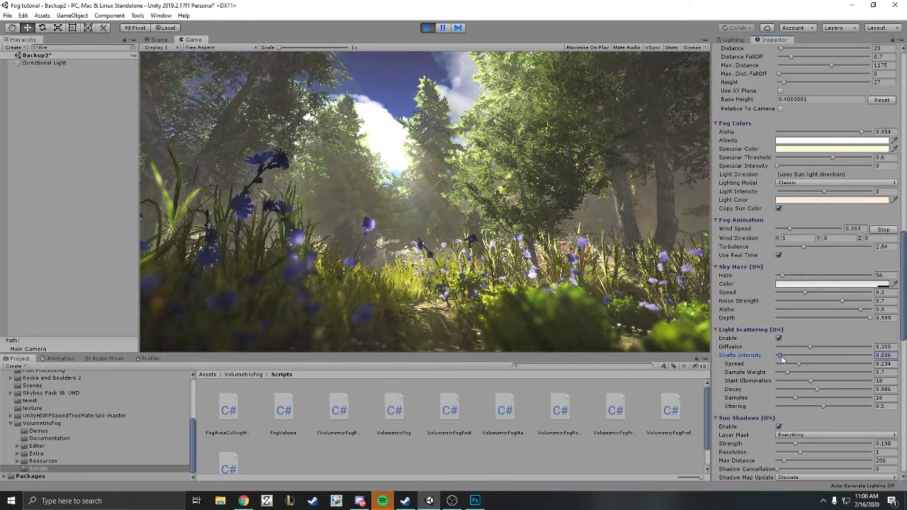
Step: In the Scene view, clear the hierarchy search, focus on Main Camera, and fly through the foliage
left_click(159, 40)
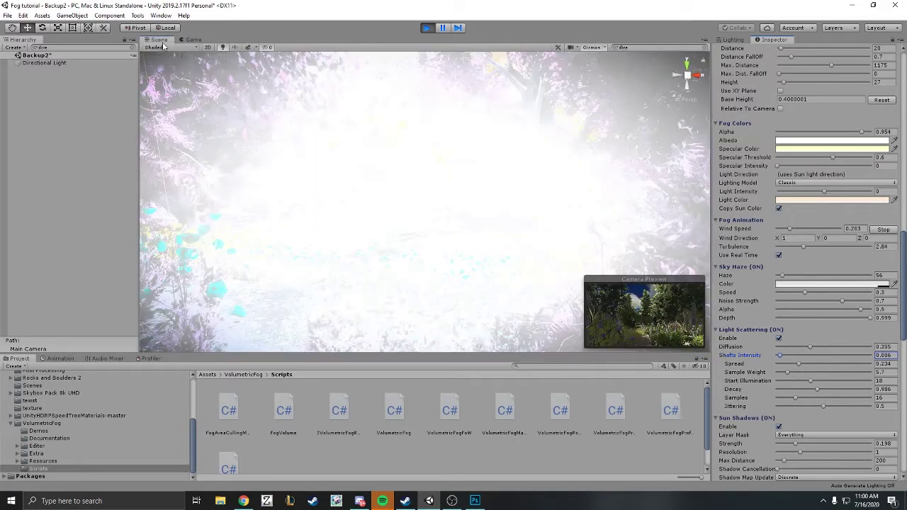
right_click_drag(336, 129, 184, 78)
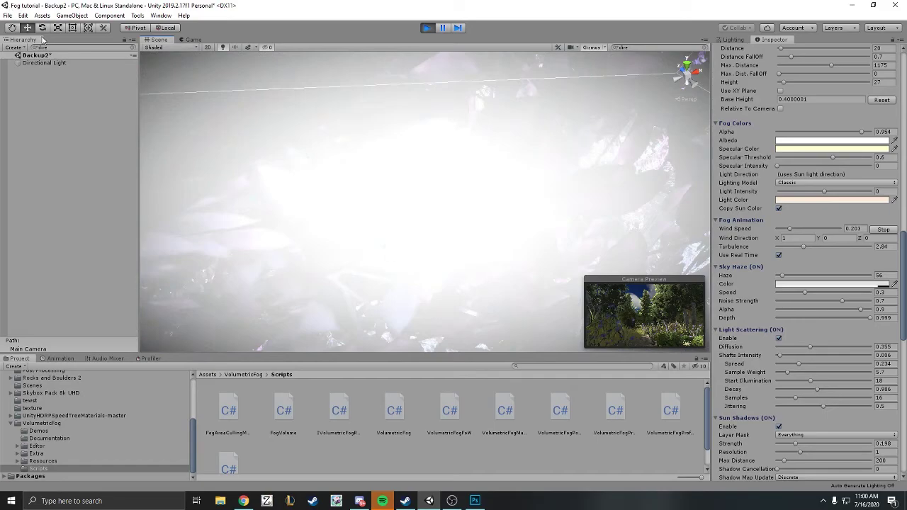
left_click(132, 48)
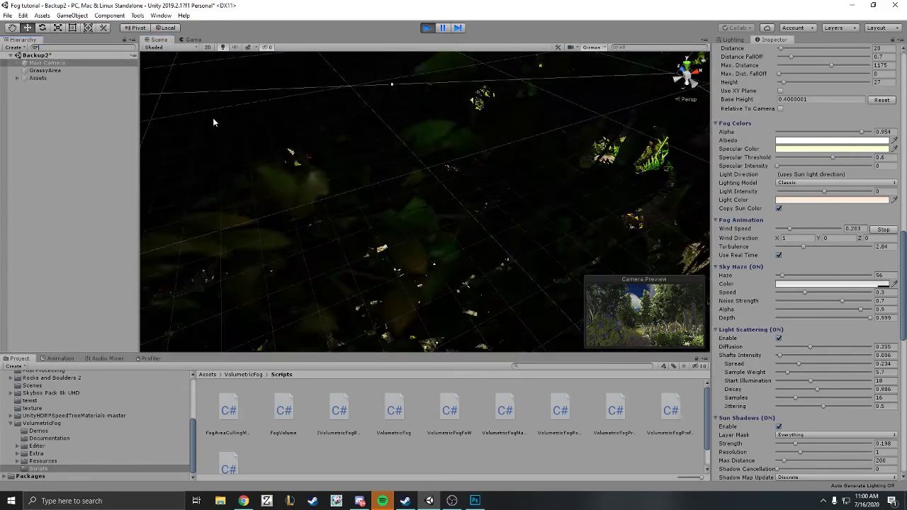
double_click(46, 63)
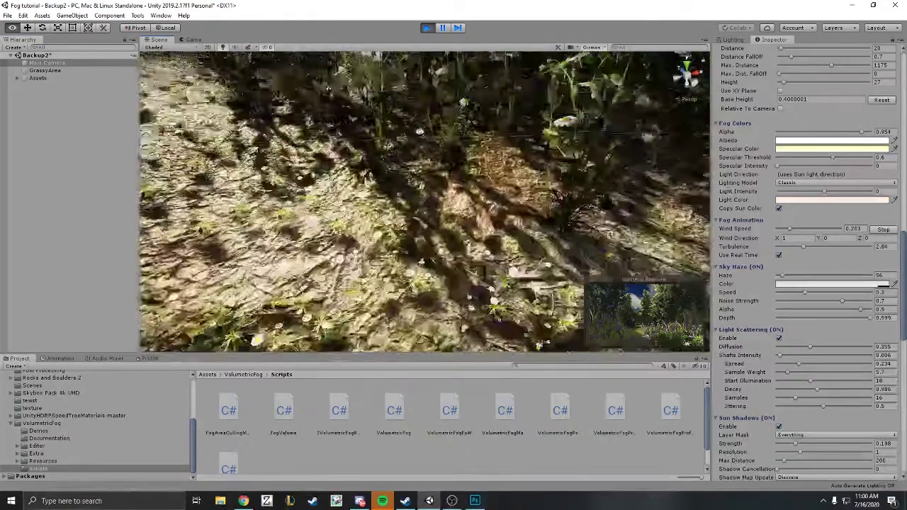
right_click_drag(540, 67, 681, 255)
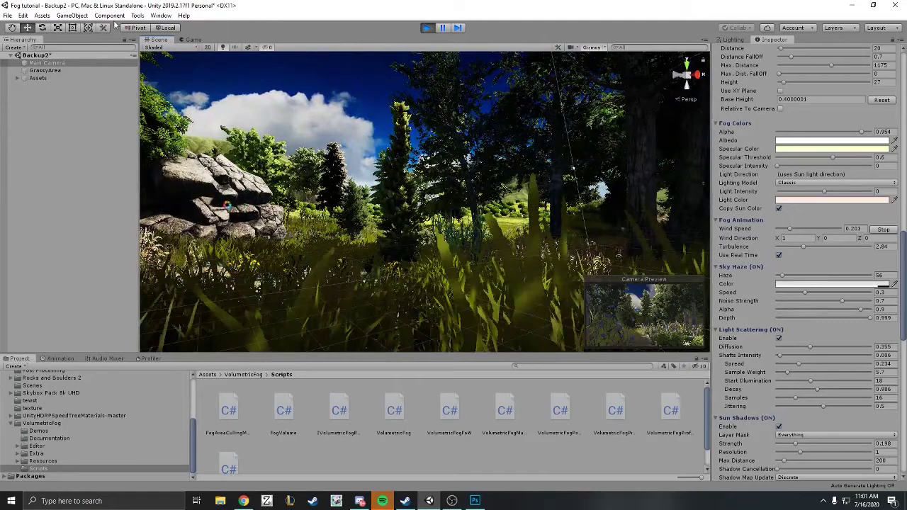
Step: Align the Main Camera with the scene view using GameObject > Align With View, then return to Game view
left_click(160, 15)
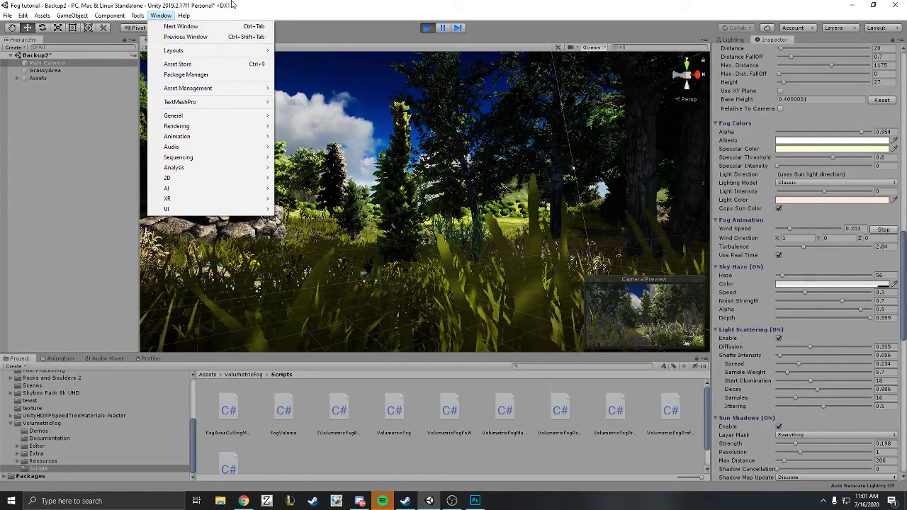
mouse_move(110, 13)
mouse_move(72, 15)
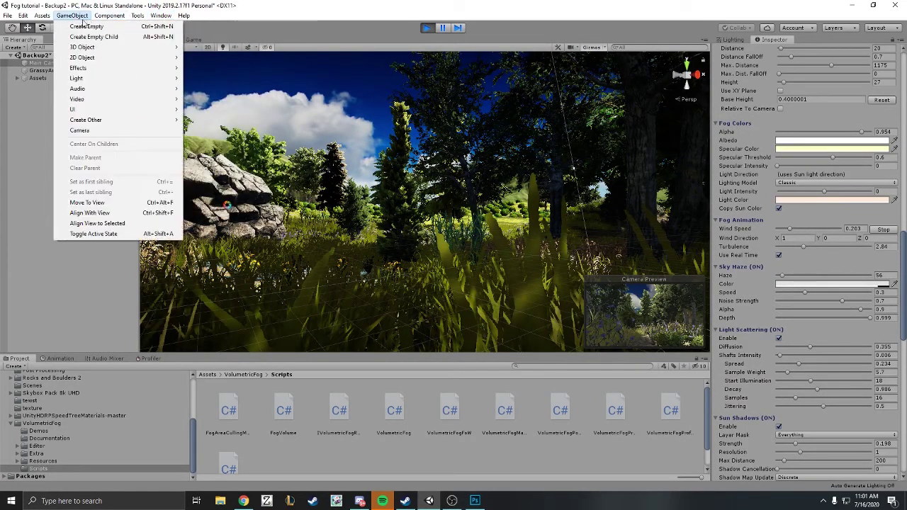
left_click(131, 215)
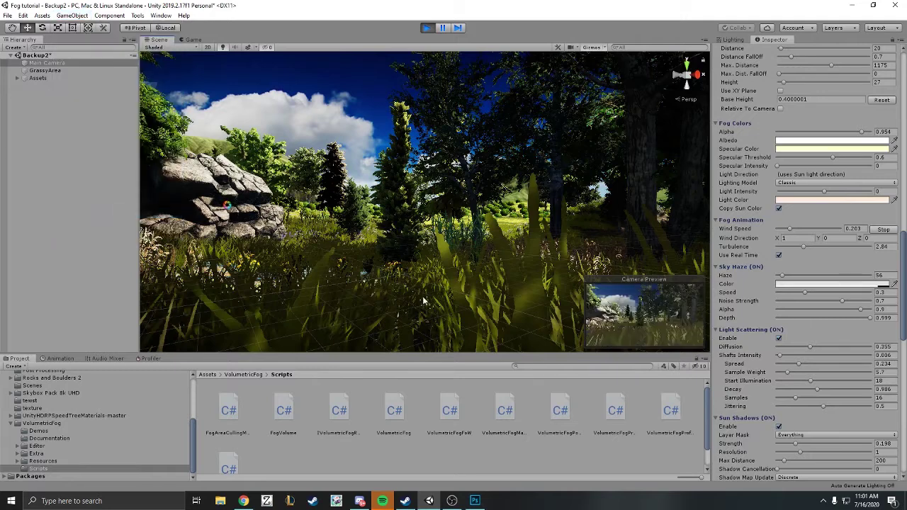
left_click(200, 41)
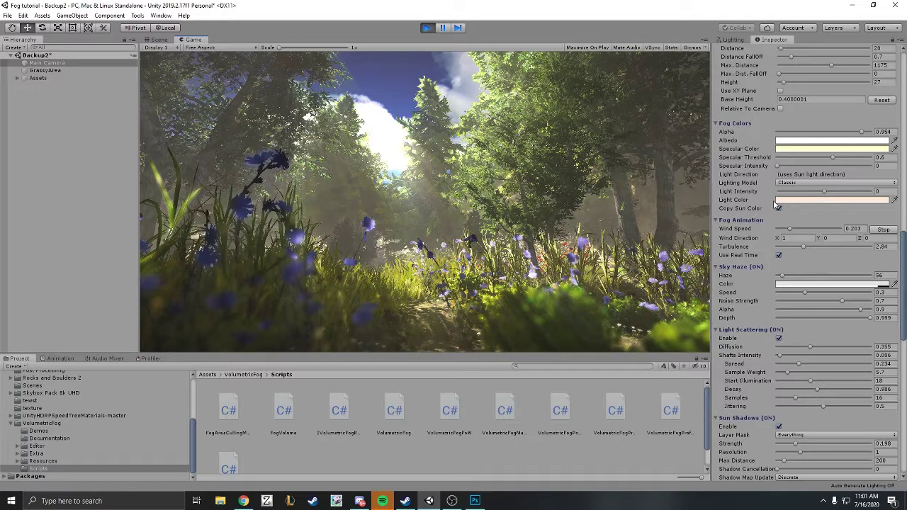
scroll(820, 228, "up", 10)
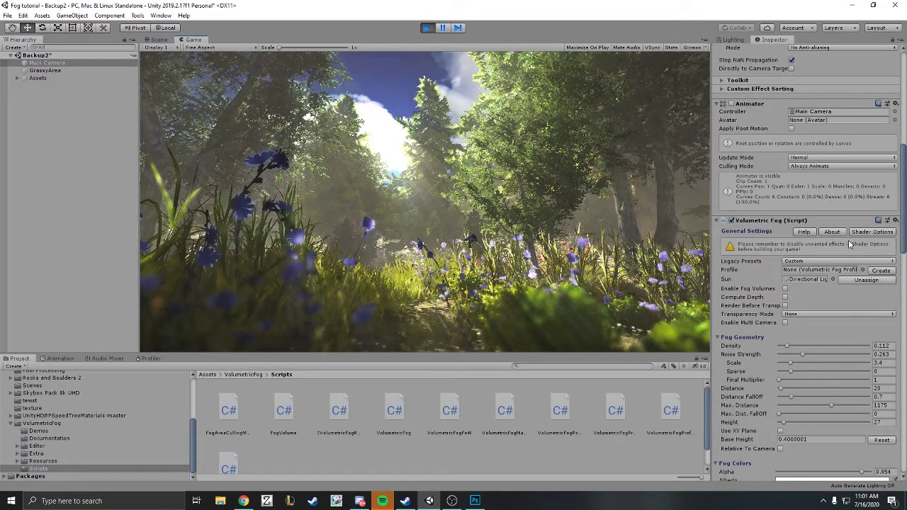
scroll(854, 244, "down", 3)
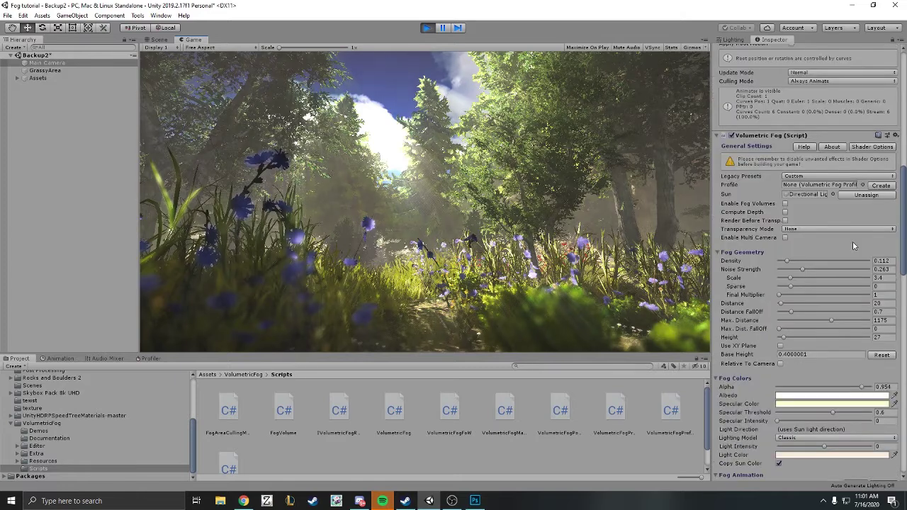
scroll(853, 246, "down", 3)
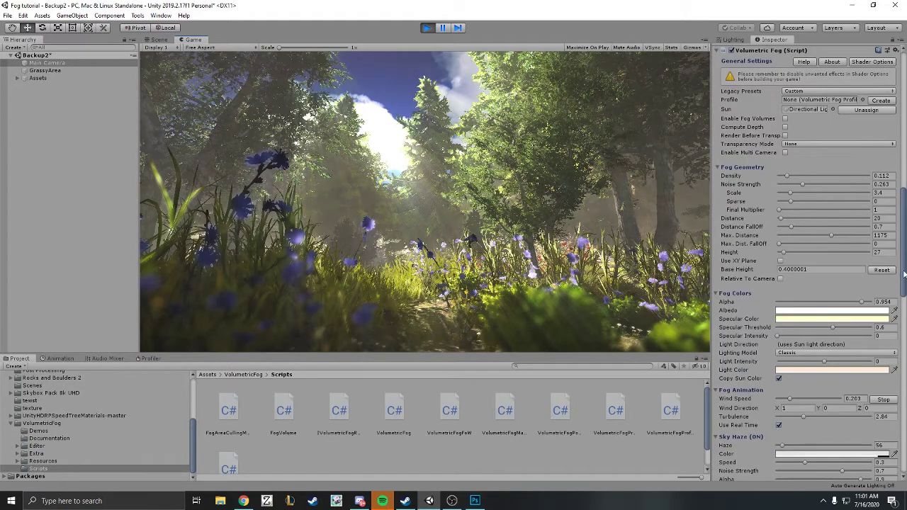
scroll(853, 241, "down", 6)
scroll(811, 262, "down", 3)
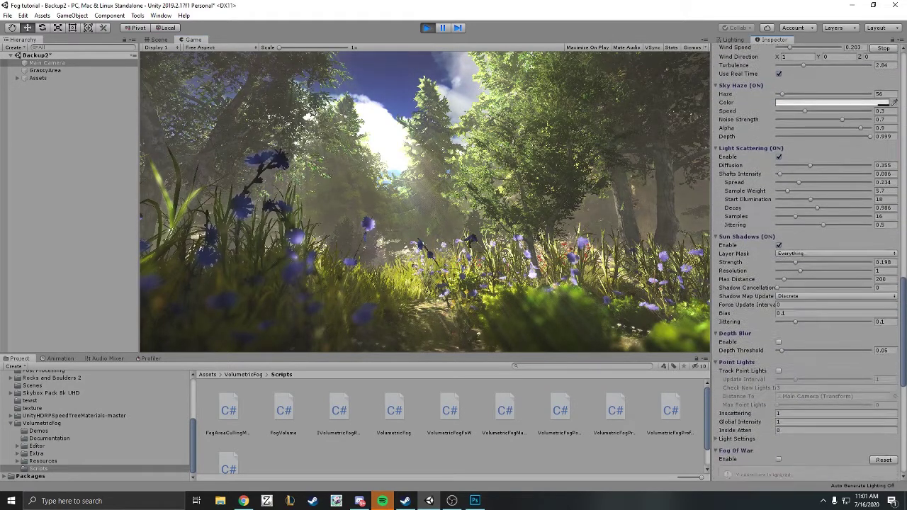
scroll(810, 261, "down", 7)
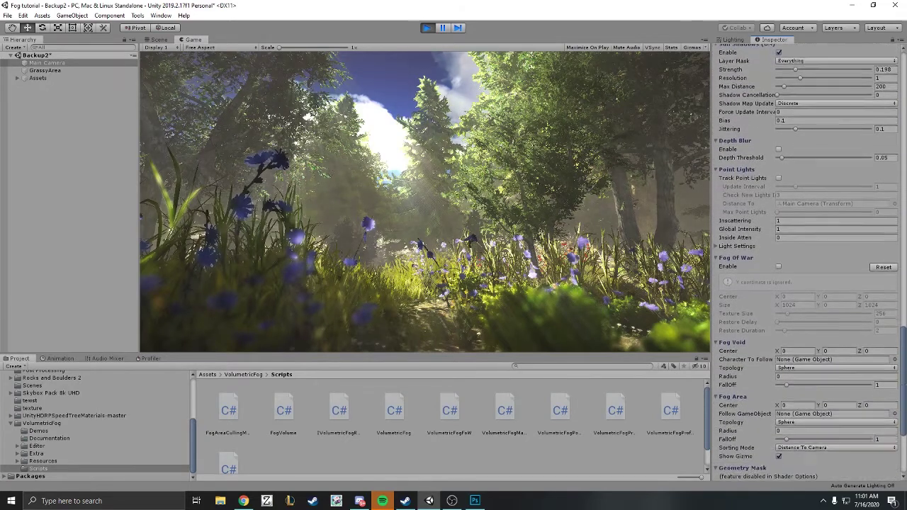
scroll(810, 260, "down", 2)
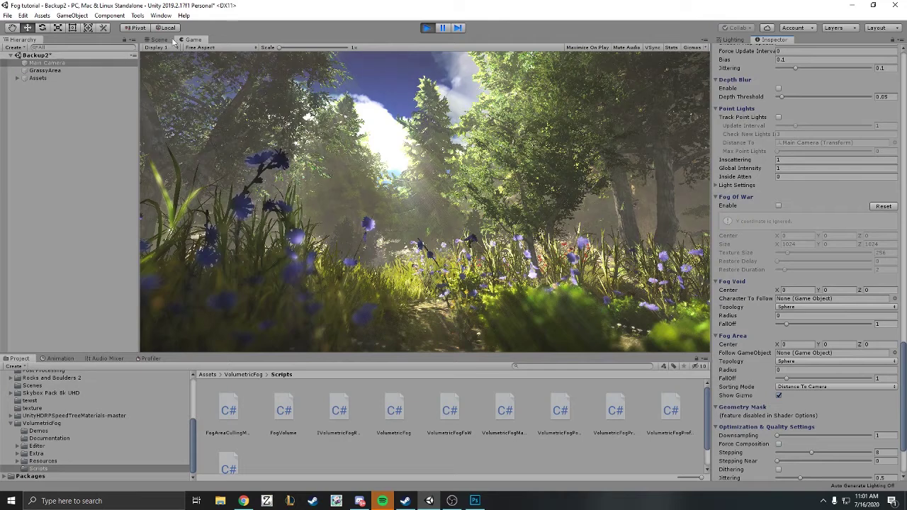
Step: Undock the Game view into a floating window and maximize it to full screen
left_click_drag(193, 40, 383, 234)
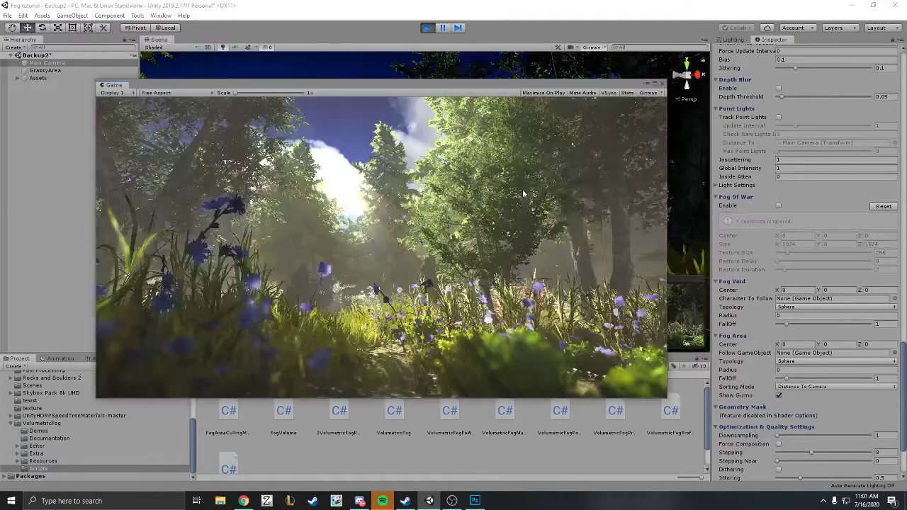
left_click(657, 84)
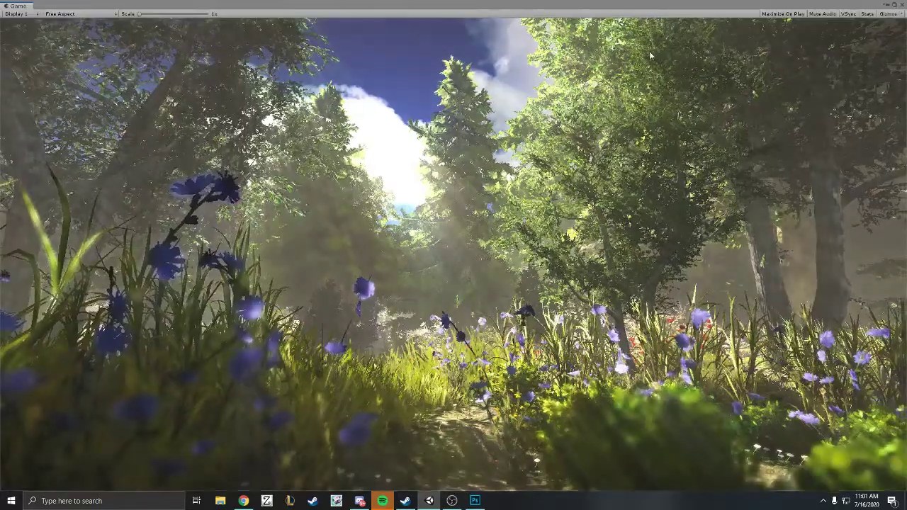